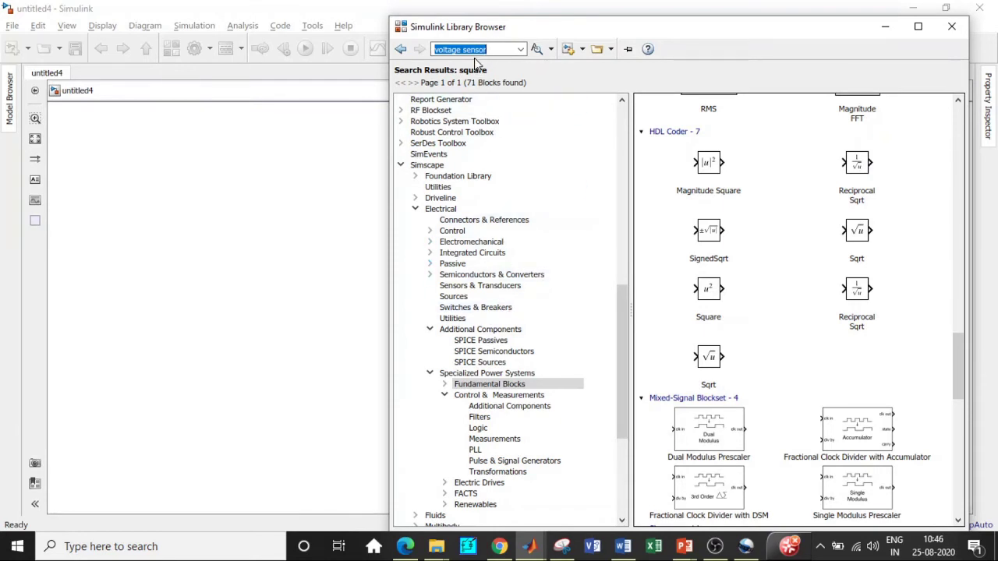
Search the block library for "voltage sensor" and add the Simscape Foundation Voltage Sensor block to the untitled4 model.
{"action": "key", "text": "Return"}
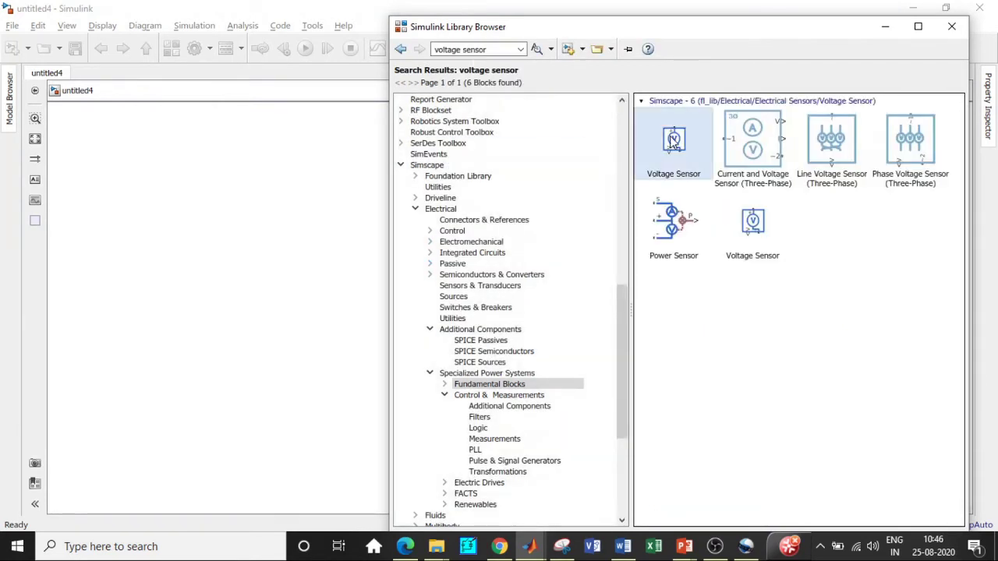
{"action": "right_click", "coordinate": [675, 138]}
{"action": "key", "text": "Escape"}
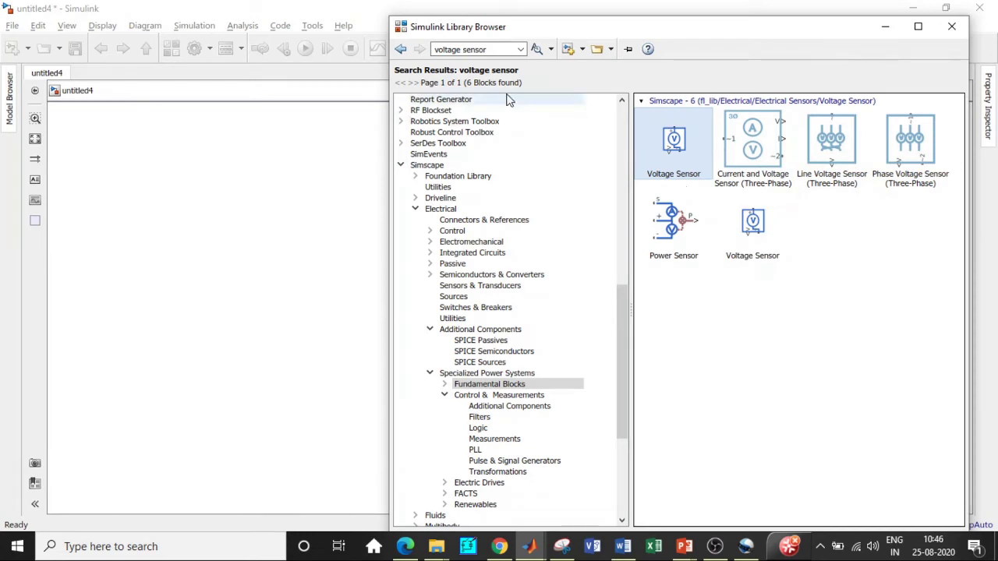
Search the library for "ac voltage" and add the Simscape Foundation AC Voltage Source block to the model.
{"action": "left_click", "coordinate": [499, 49]}
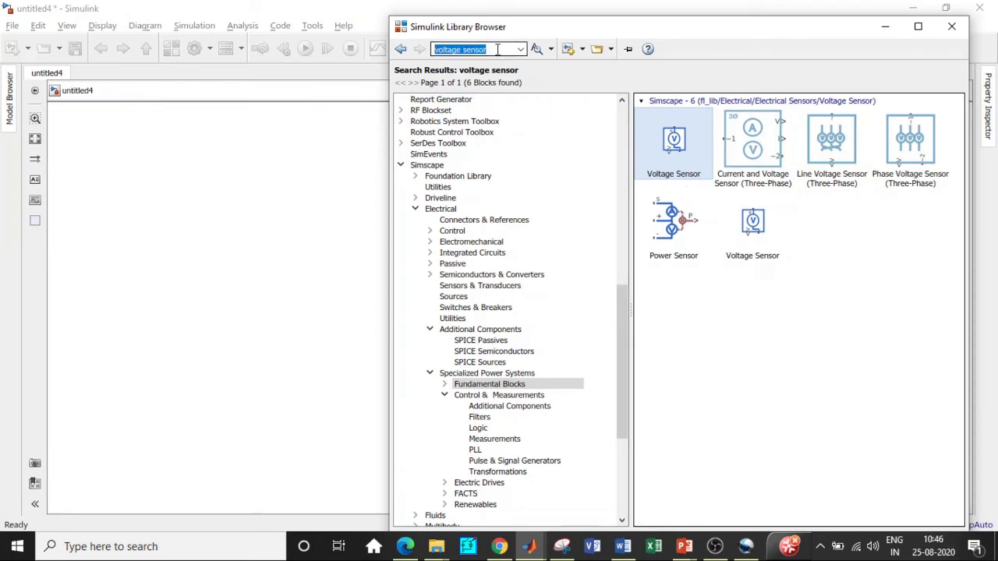
{"action": "key", "text": "BackSpace"}
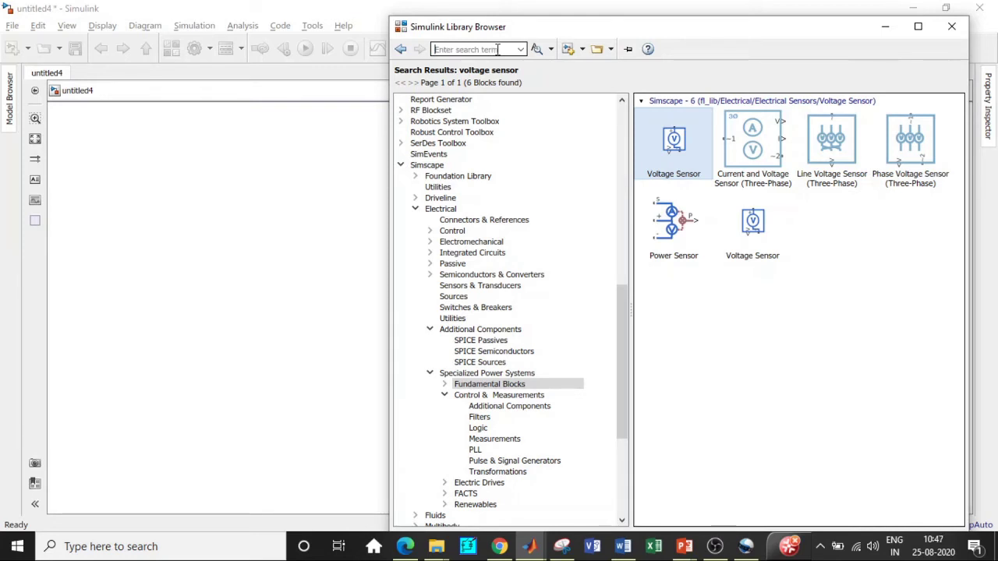
{"action": "type", "text": "AC"}
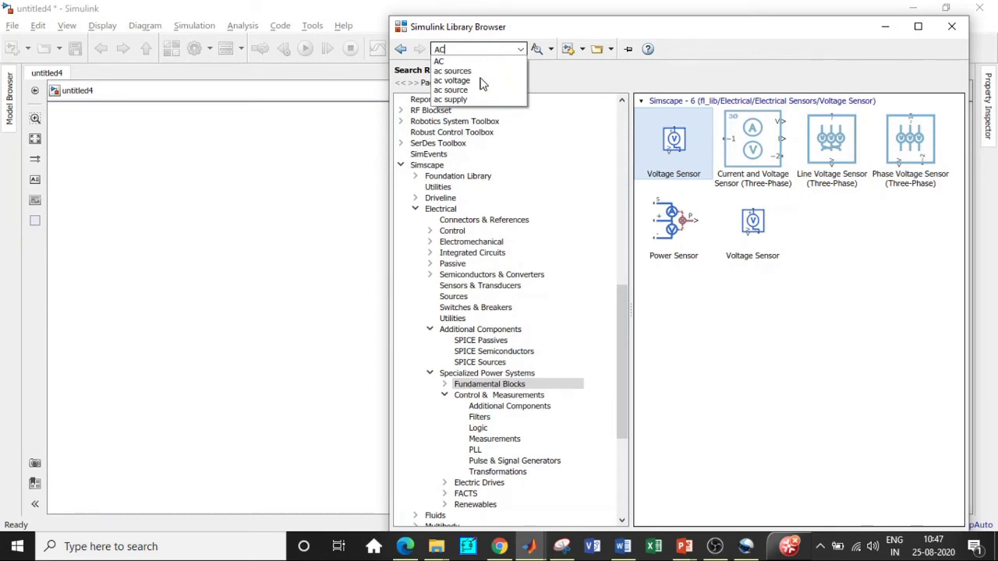
{"action": "left_click", "coordinate": [479, 79]}
{"action": "left_click", "coordinate": [481, 49]}
{"action": "key", "text": "Return"}
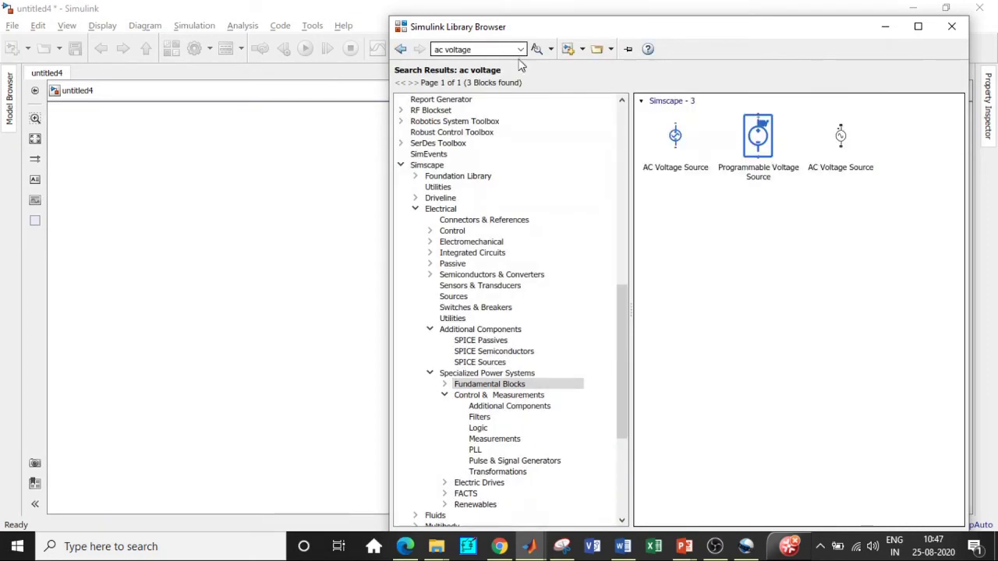
{"action": "right_click", "coordinate": [671, 135]}
{"action": "left_click", "coordinate": [689, 142]}
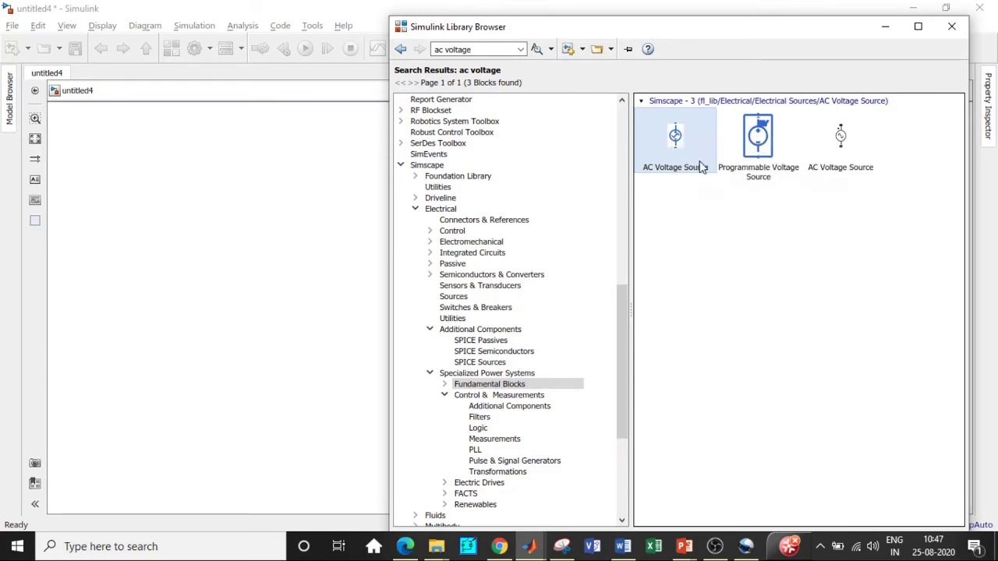
Search the library for "electrical reference" and add the Electrical Reference block from the Foundation electrical elements to the model.
{"action": "left_click", "coordinate": [490, 50]}
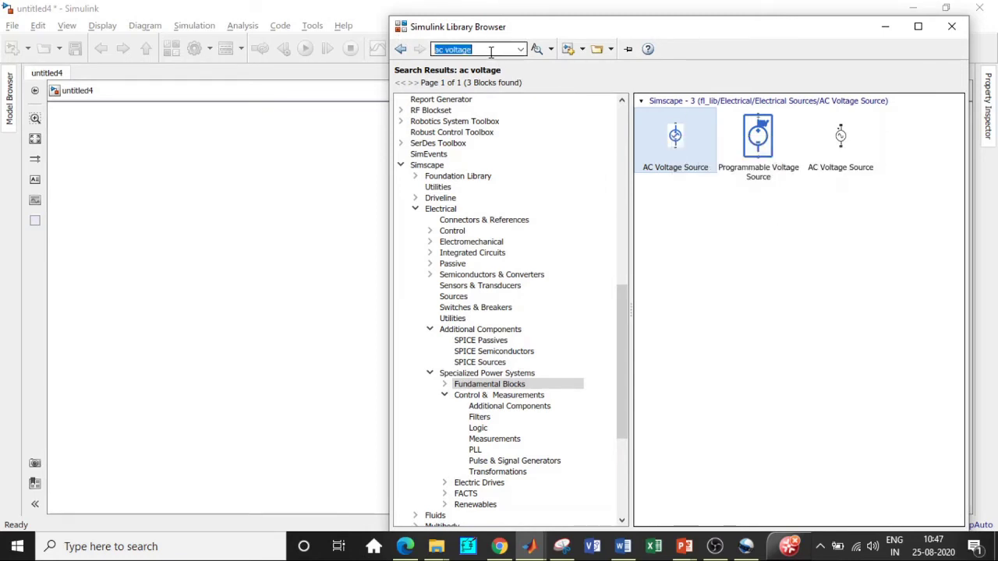
{"action": "key", "text": "BackSpace"}
{"action": "type", "text": "E"}
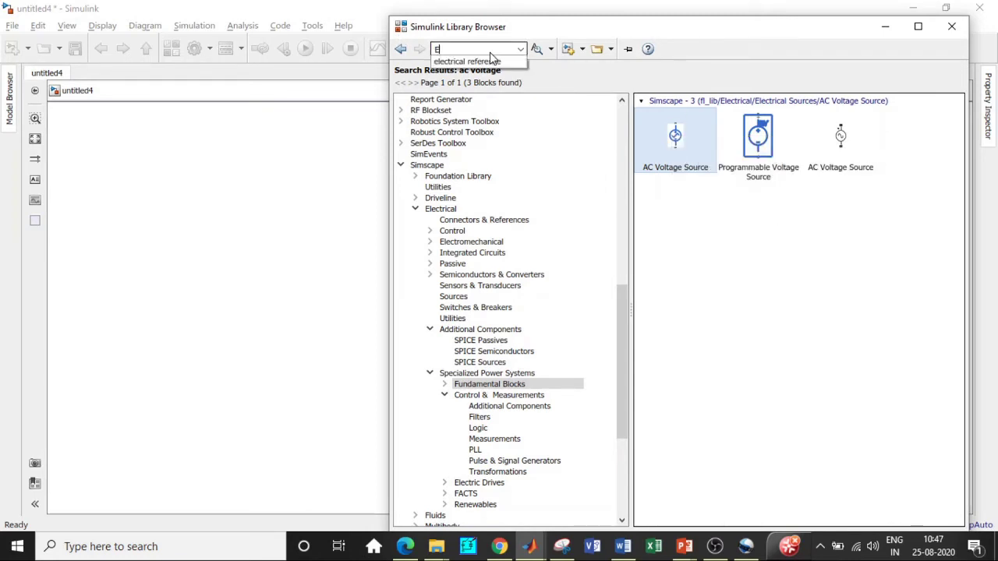
{"action": "type", "text": "le"}
{"action": "left_click", "coordinate": [489, 61]}
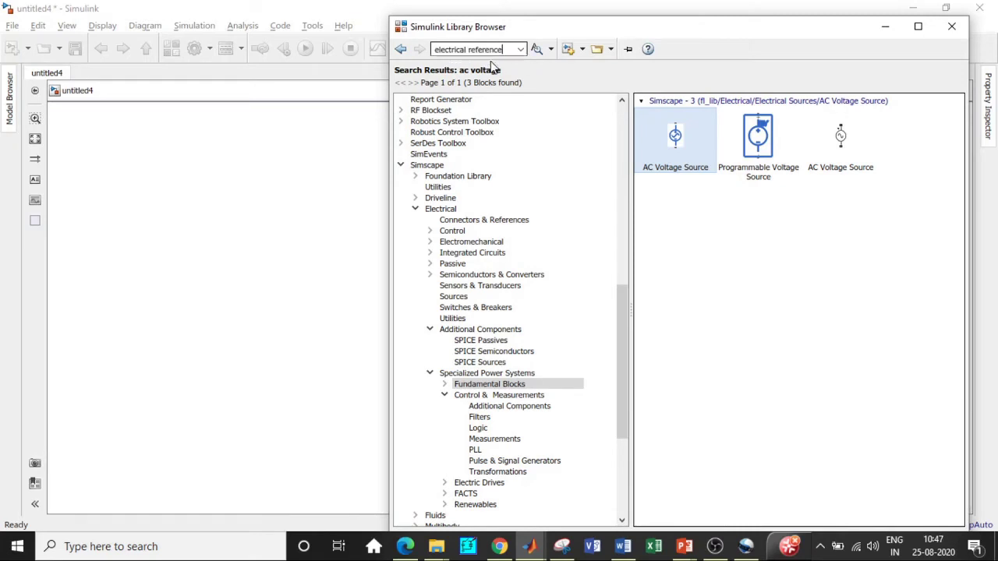
{"action": "left_click", "coordinate": [496, 50]}
{"action": "key", "text": "Return"}
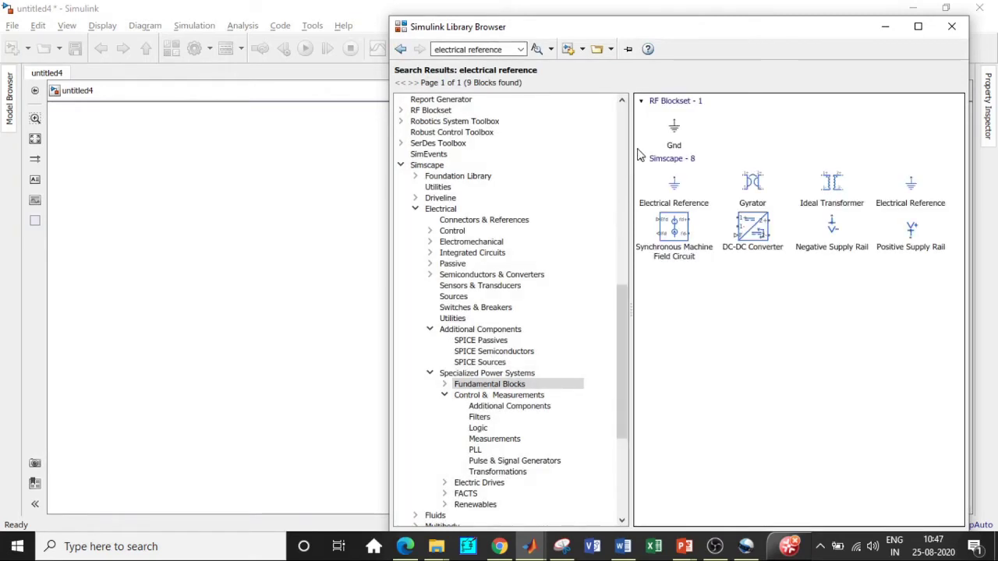
{"action": "right_click", "coordinate": [677, 183]}
{"action": "left_click", "coordinate": [552, 89]}
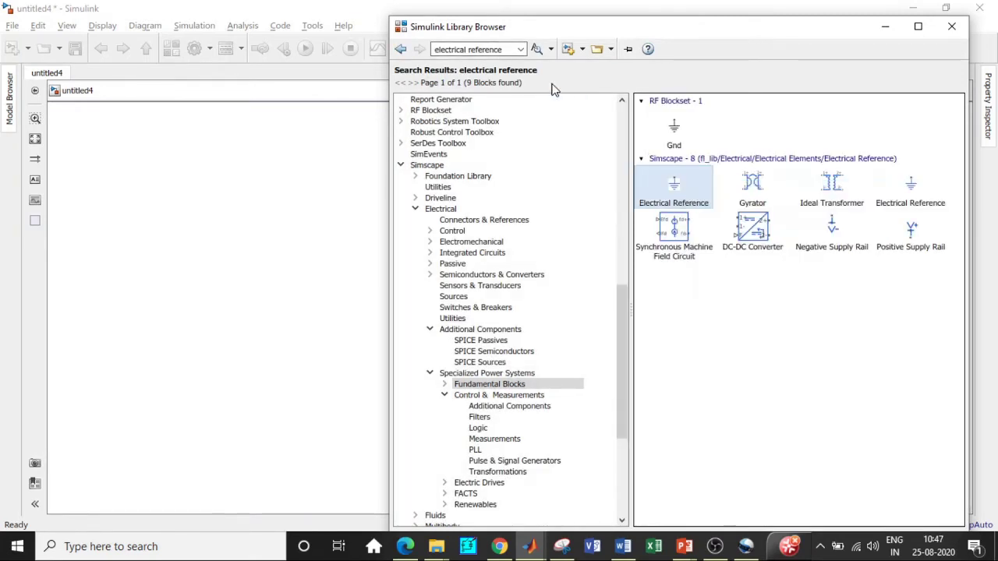
Search the library for "solver configuration" and add the Solver Configuration block to the model.
{"action": "left_click", "coordinate": [504, 49]}
{"action": "key", "text": "BackSpace"}
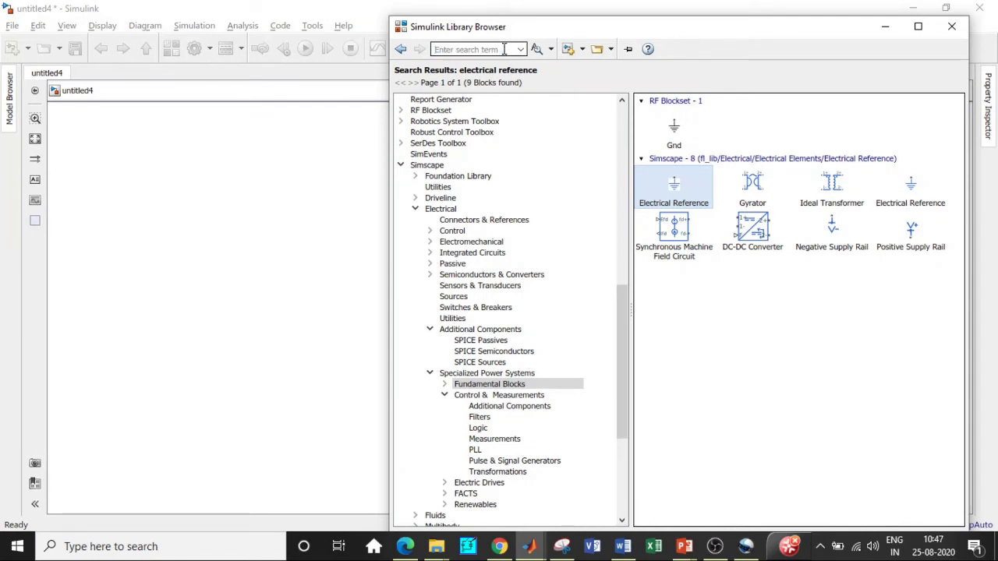
{"action": "type", "text": "Solver"}
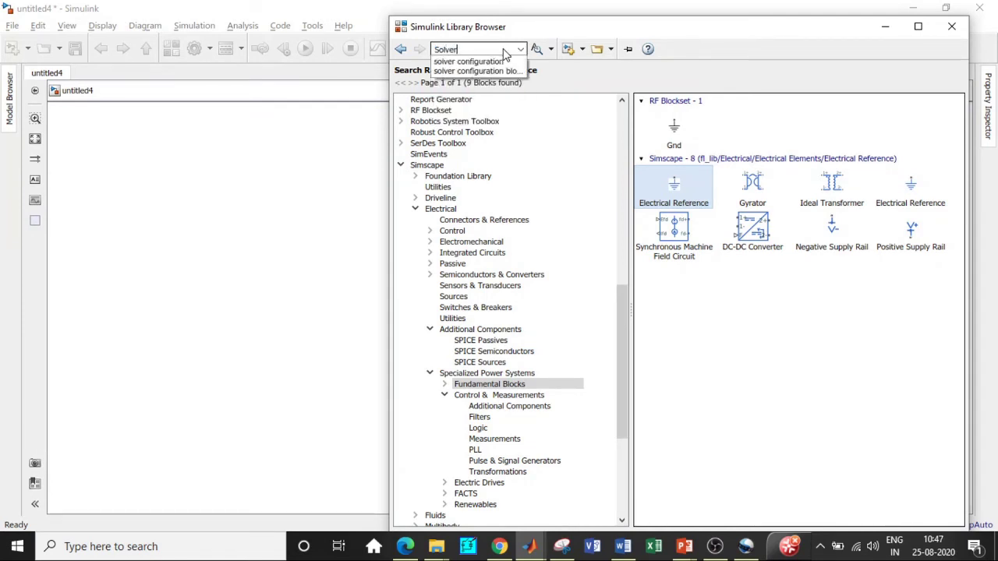
{"action": "left_click", "coordinate": [489, 62]}
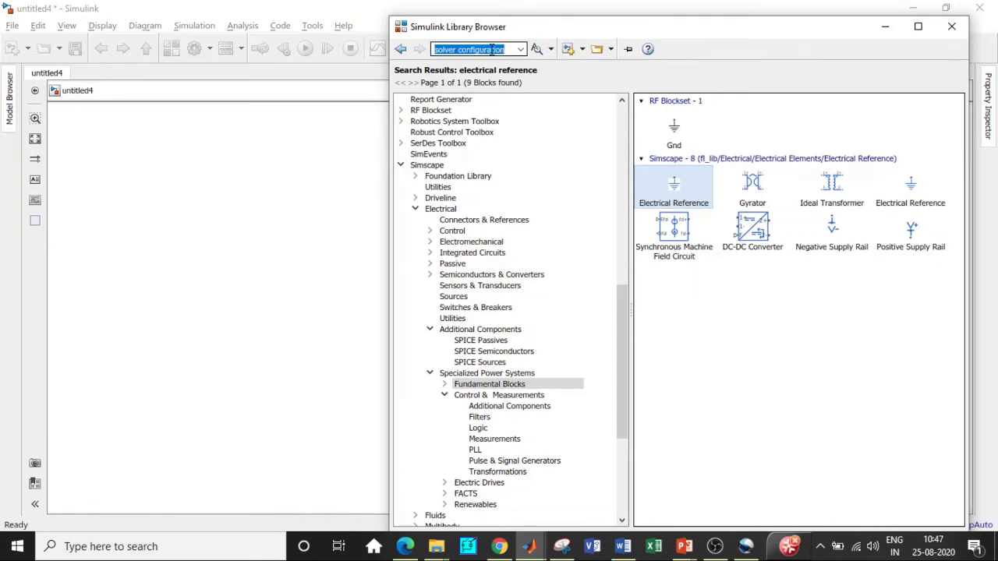
{"action": "key", "text": "Return"}
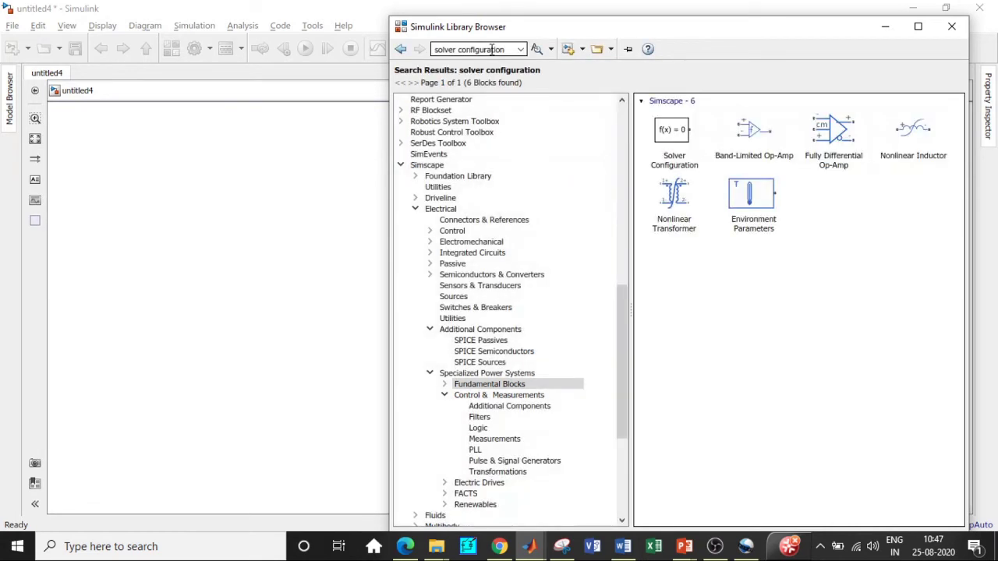
{"action": "left_click", "coordinate": [690, 144]}
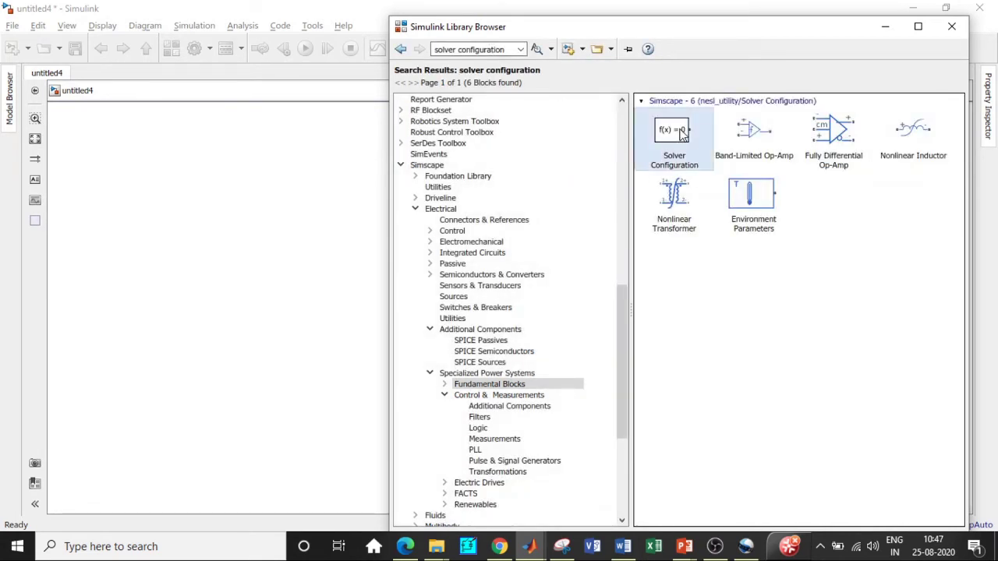
{"action": "right_click", "coordinate": [690, 144]}
{"action": "left_click", "coordinate": [691, 144]}
Search the library for "simulink converter" and add the PS-Simulink Converter block to the model.
{"action": "left_click", "coordinate": [507, 49]}
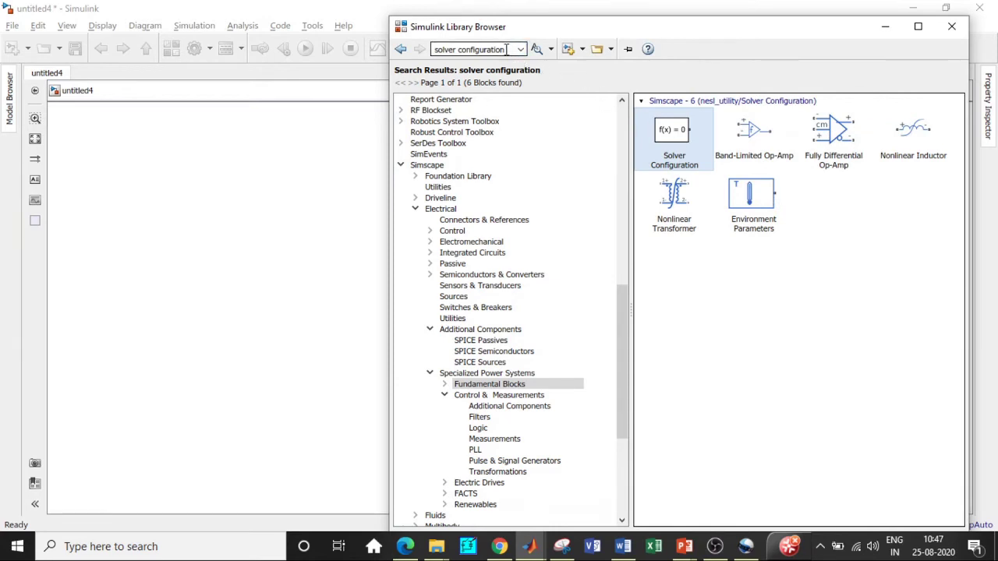
{"action": "key", "text": "ctrl+a"}
{"action": "key", "text": "BackSpace"}
{"action": "type", "text": "sim"}
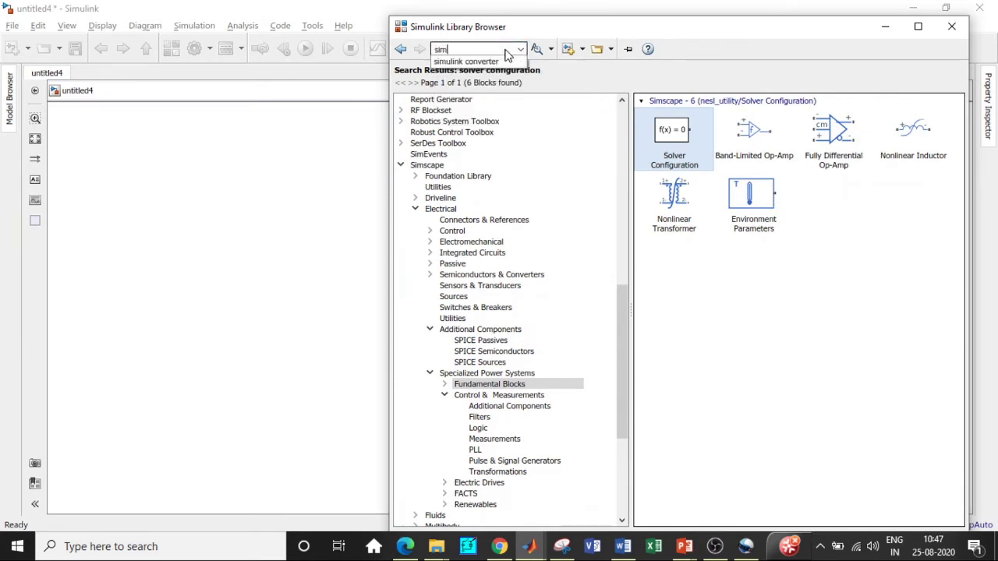
{"action": "left_click", "coordinate": [493, 61]}
{"action": "key", "text": "Return"}
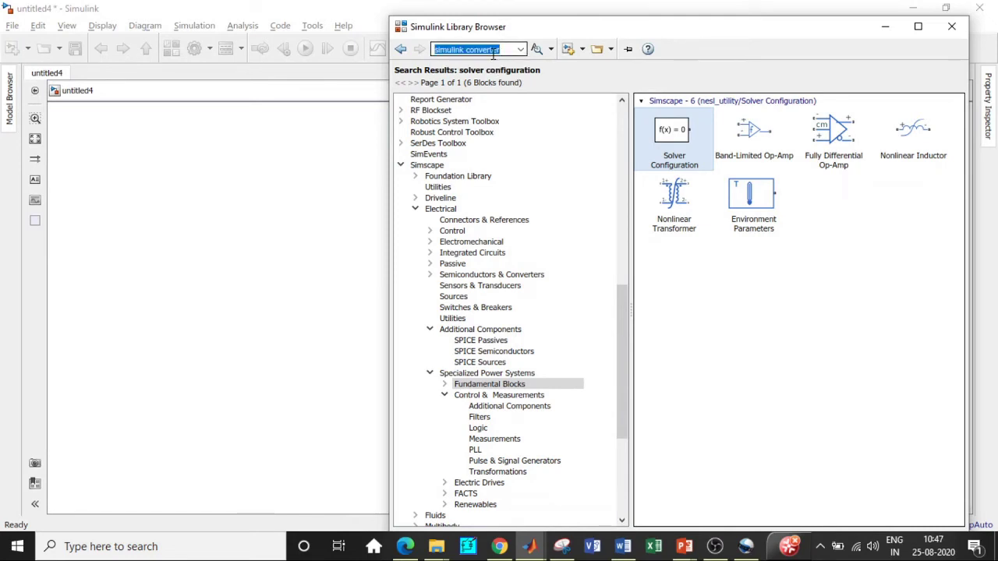
{"action": "right_click", "coordinate": [673, 132]}
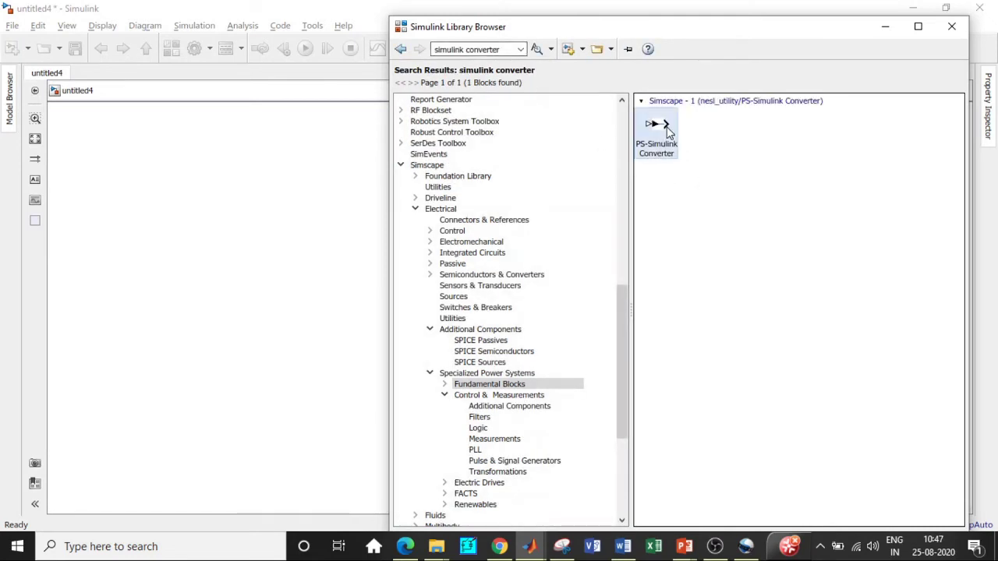
{"action": "left_click", "coordinate": [657, 171]}
Search the library for "resistor" and add the Resistor block from ee_lib/Passive to the model.
{"action": "left_click", "coordinate": [491, 49]}
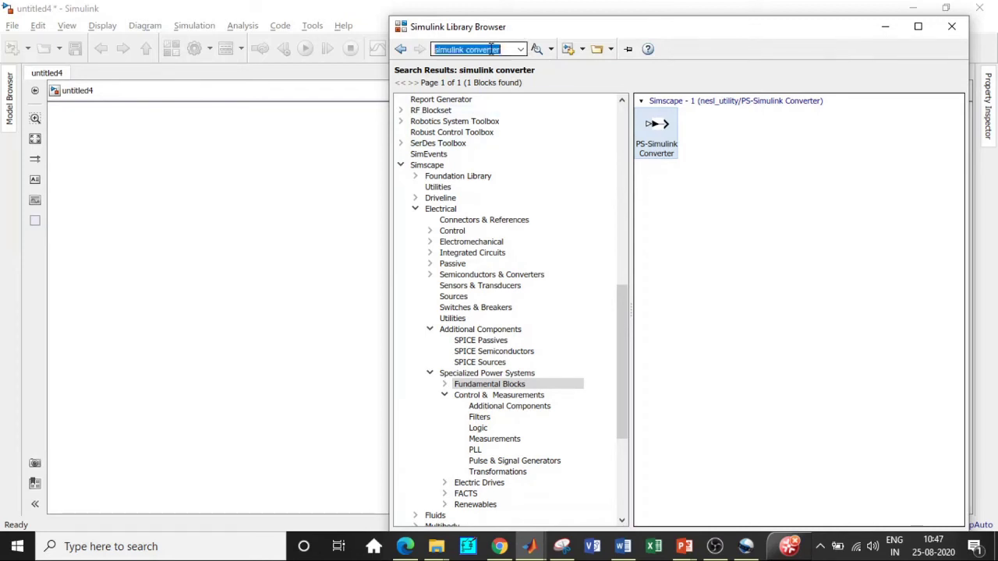
{"action": "key", "text": "BackSpace"}
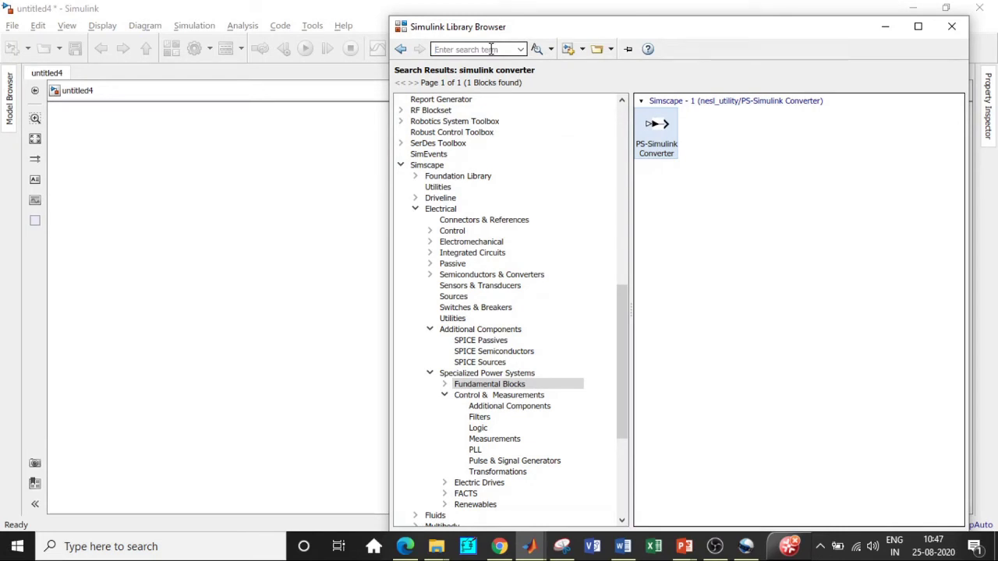
{"action": "type", "text": "Res"}
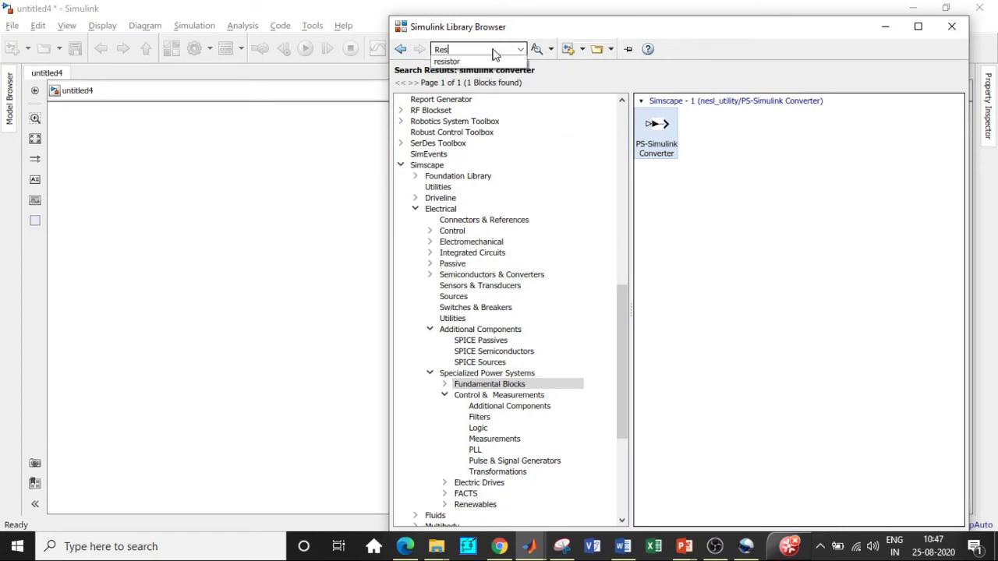
{"action": "left_click", "coordinate": [456, 62]}
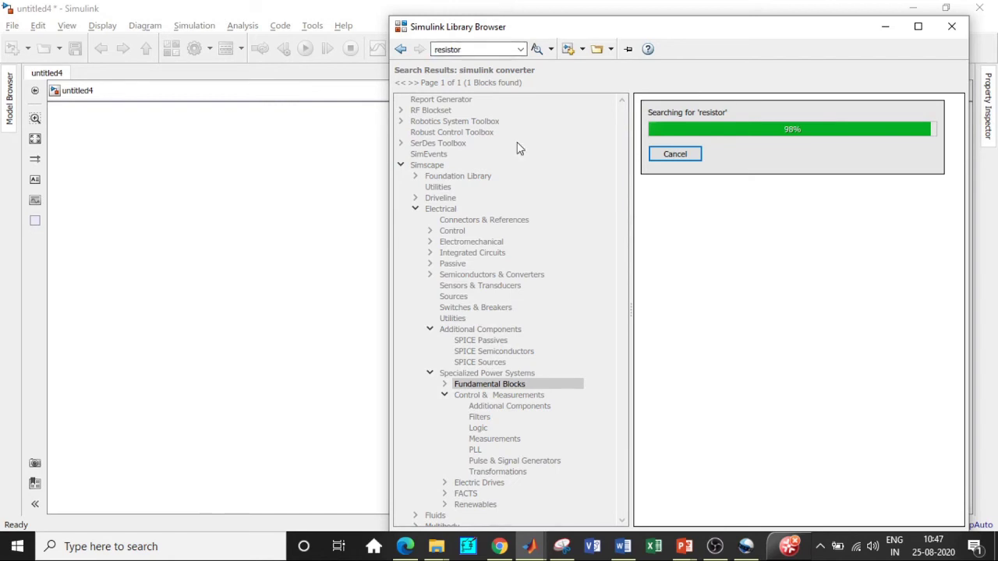
{"action": "scroll", "coordinate": [719, 246], "scroll_direction": "down", "scroll_amount": 3}
{"action": "left_click", "coordinate": [718, 309]}
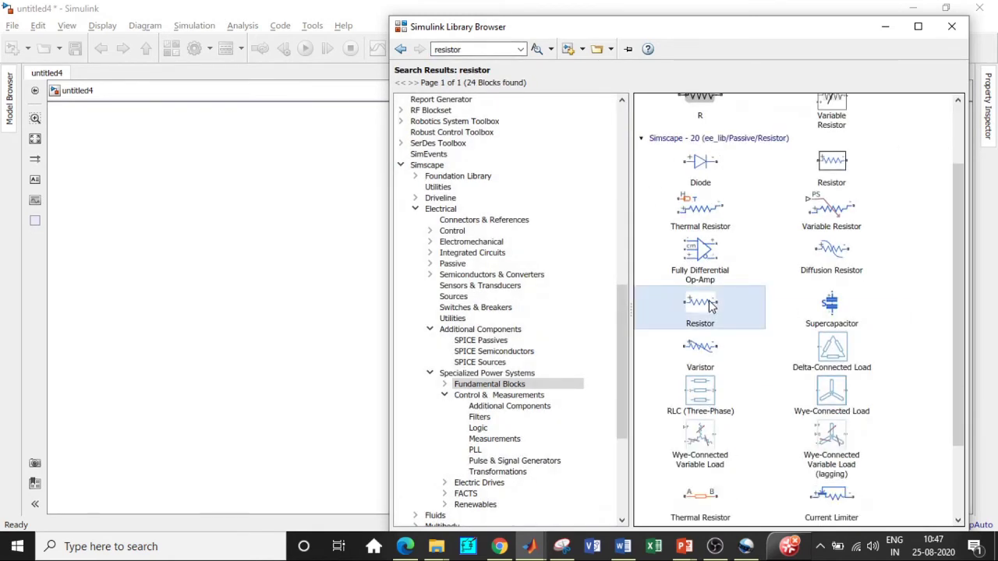
Search the library for "Capacitor" and add the Capacitor block from the Foundation electrical elements to the model.
{"action": "left_click", "coordinate": [472, 51]}
{"action": "type", "text": "Cap"}
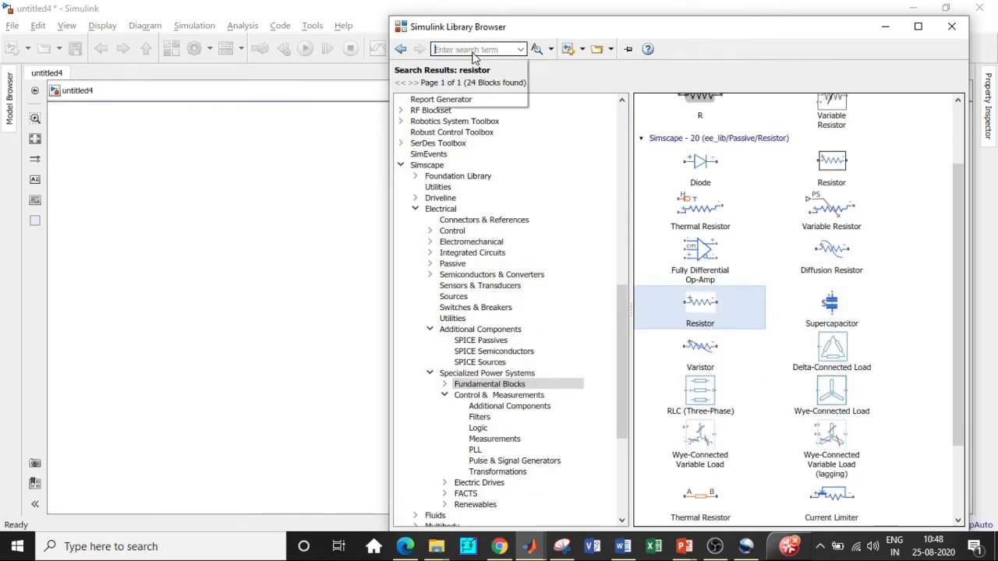
{"action": "left_click", "coordinate": [460, 61]}
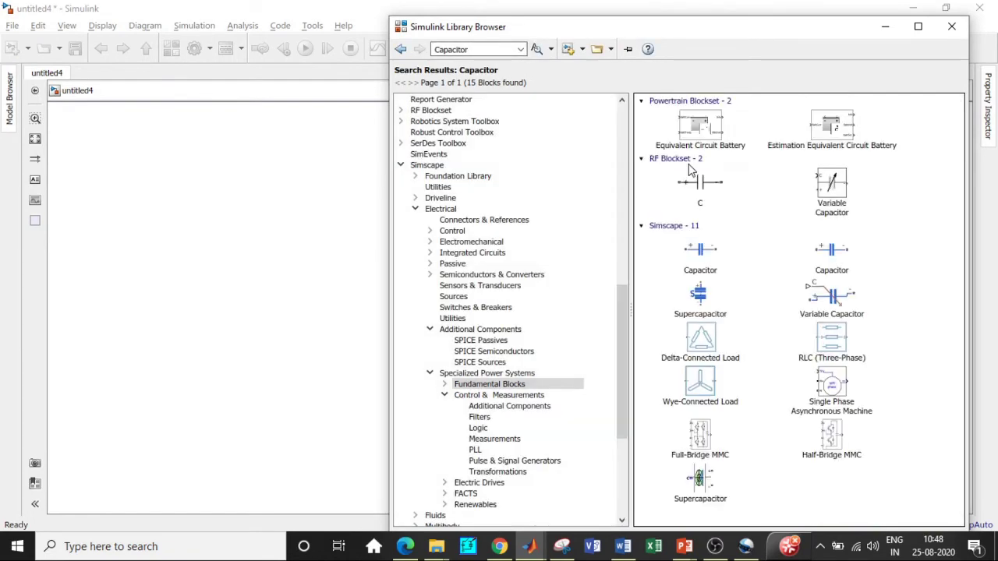
{"action": "left_click", "coordinate": [702, 256]}
{"action": "right_click", "coordinate": [703, 257]}
{"action": "key", "text": "Escape"}
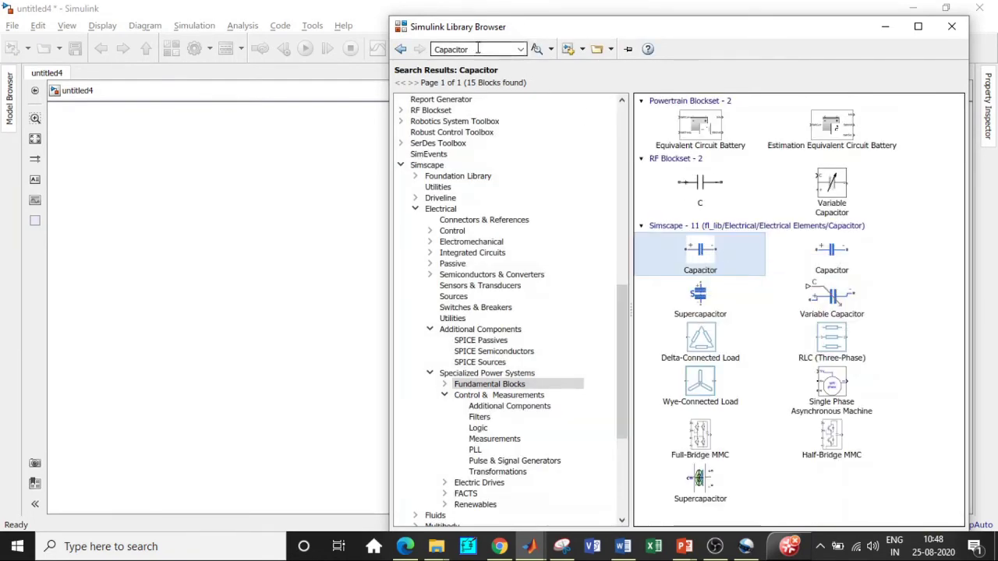
Search the library for "operational amplifier" and add the Op-Amp block to the model.
{"action": "left_click", "coordinate": [487, 48]}
{"action": "key", "text": "BackSpace"}
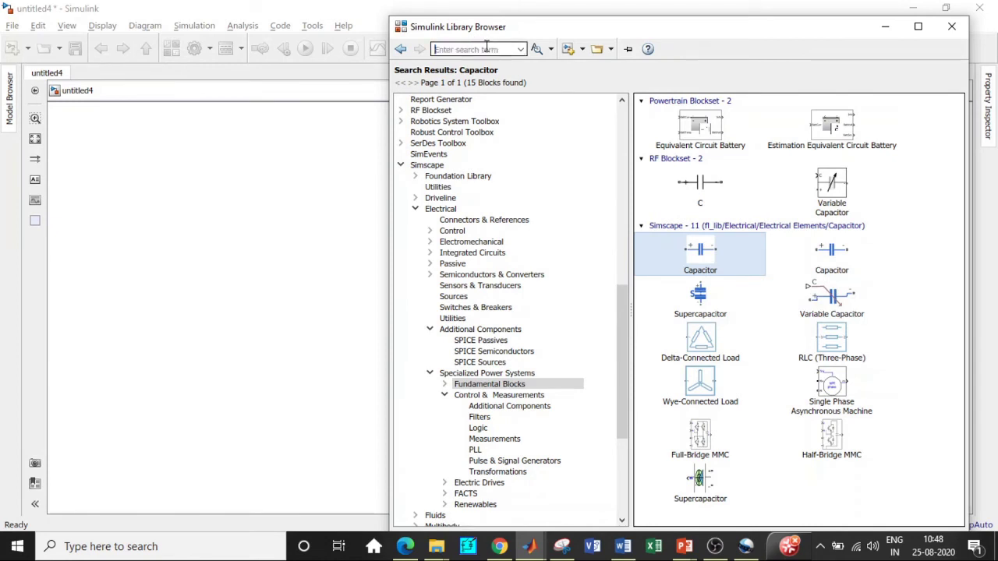
{"action": "type", "text": "Op"}
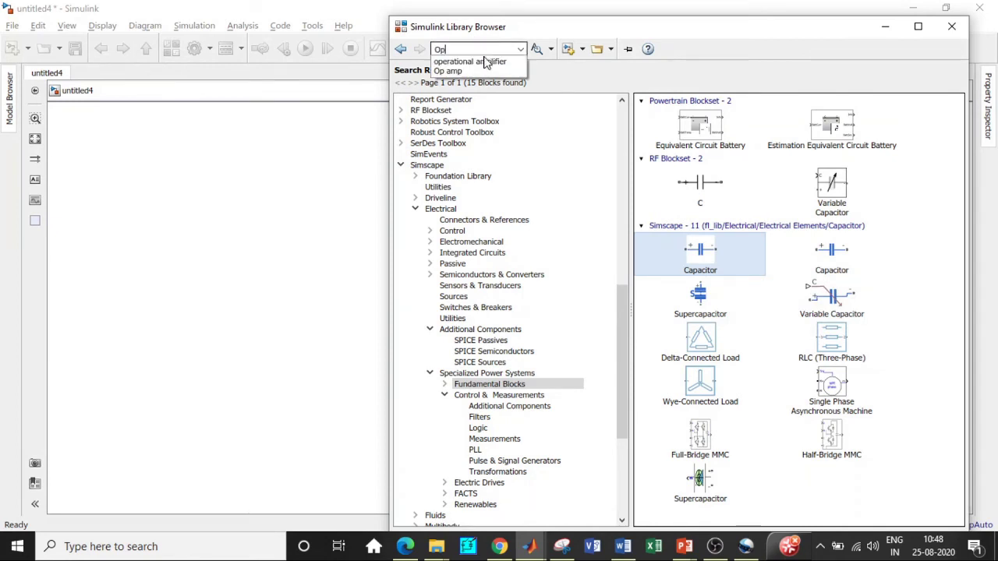
{"action": "left_click", "coordinate": [485, 63]}
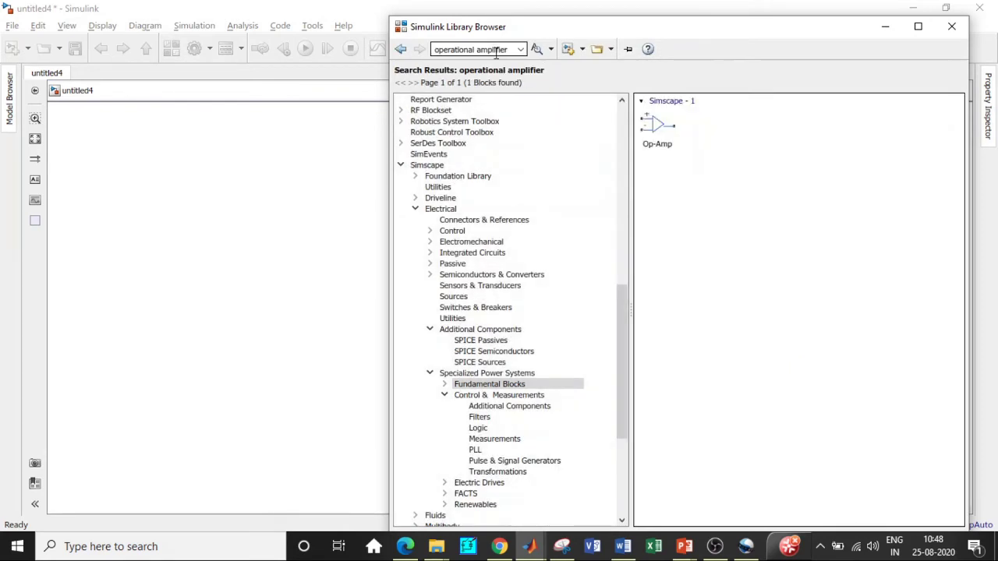
{"action": "right_click", "coordinate": [653, 134]}
Search the library for "scope", add the Scope block to the model and put the library browser away.
{"action": "left_click", "coordinate": [481, 50]}
{"action": "left_click", "coordinate": [481, 49]}
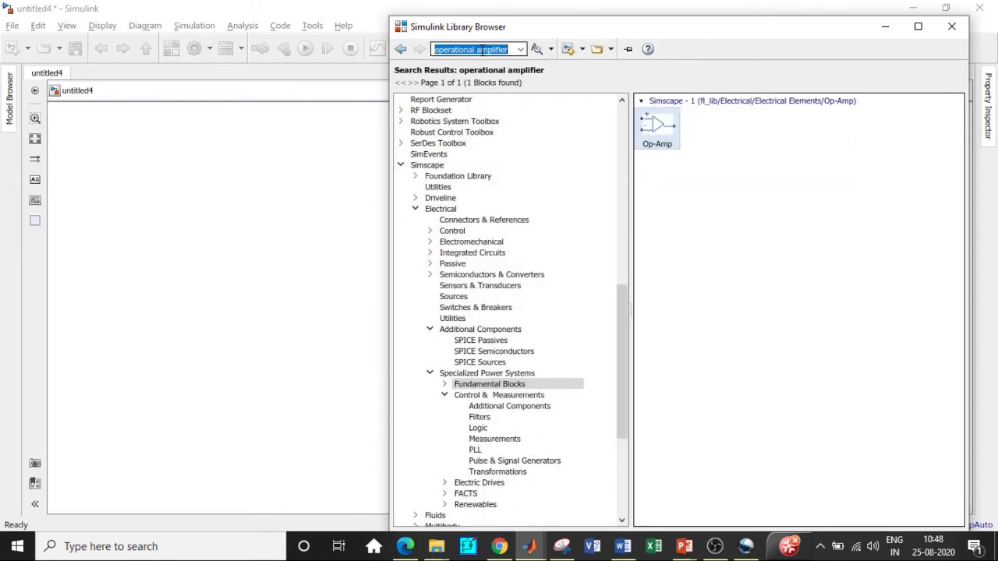
{"action": "key", "text": "BackSpace"}
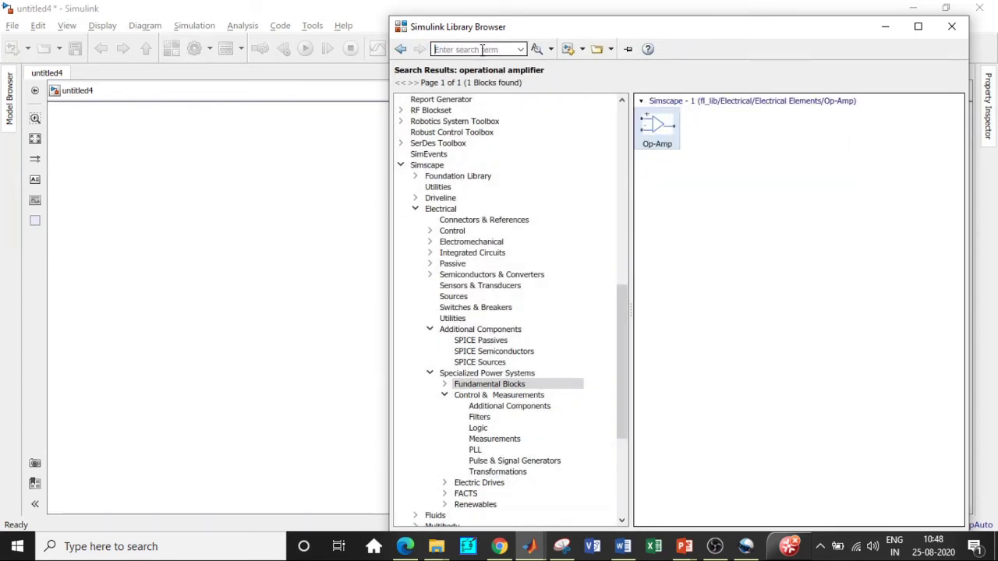
{"action": "type", "text": "Scop"}
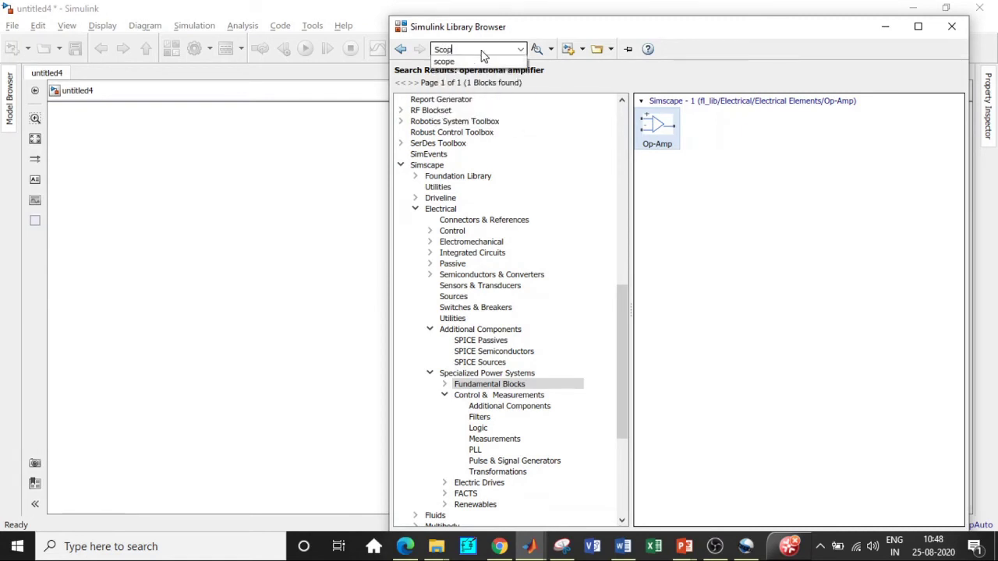
{"action": "left_click", "coordinate": [479, 60]}
{"action": "key", "text": "Return"}
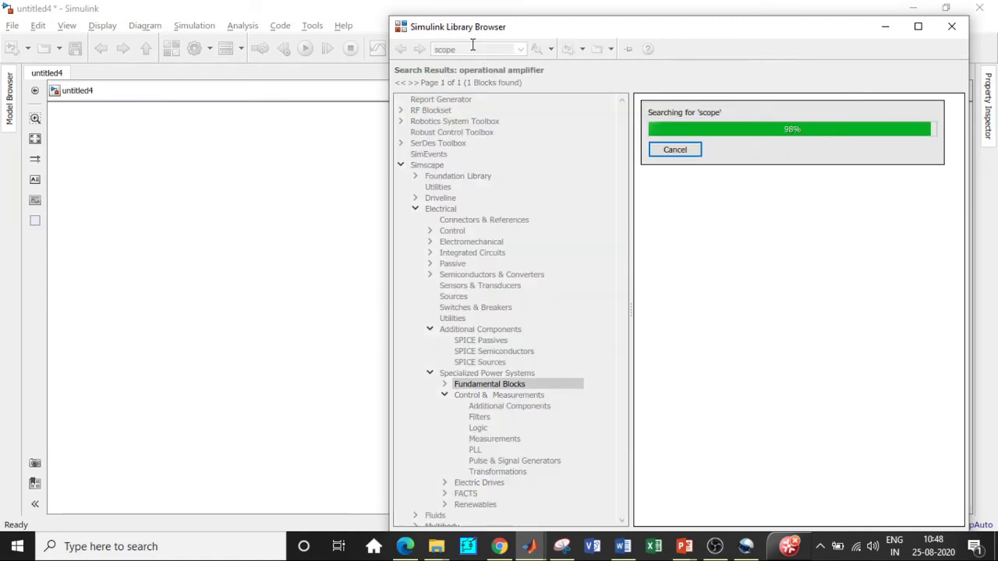
{"action": "right_click", "coordinate": [690, 137]}
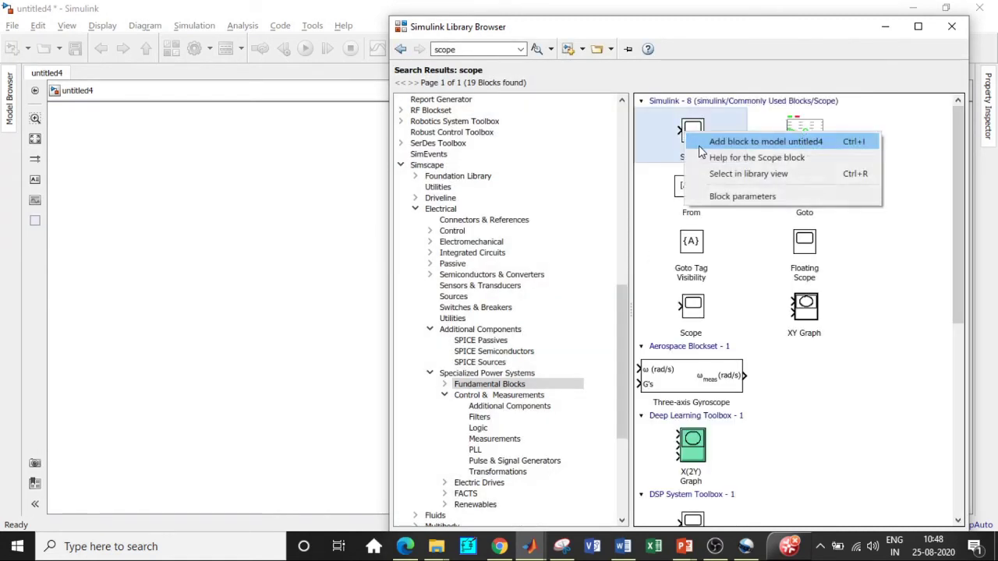
{"action": "left_click", "coordinate": [705, 143]}
{"action": "left_click", "coordinate": [884, 27]}
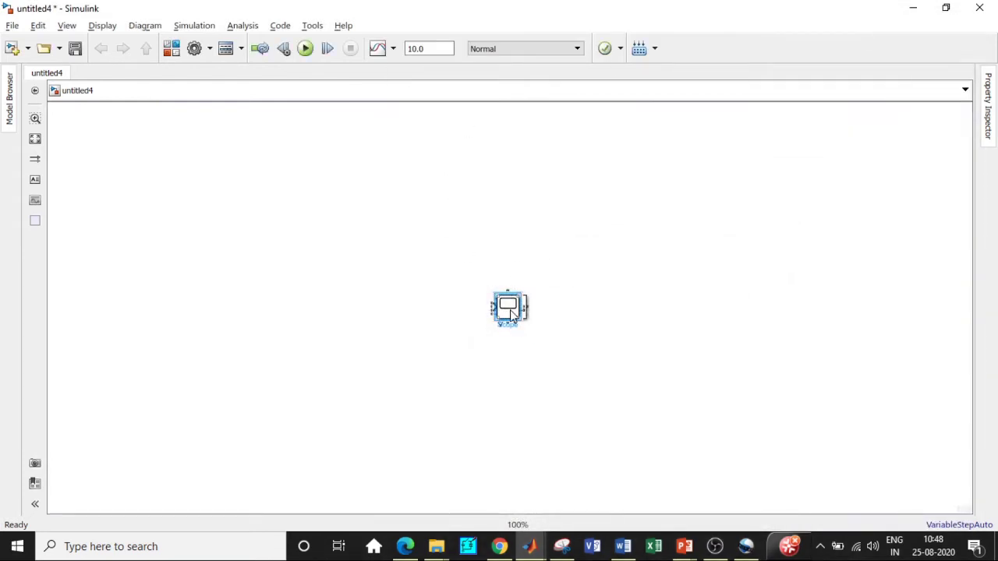
Spread the stacked blocks across the canvas, with the op-amp central, the sources and sensor before it, and the Scope at the far end.
{"action": "left_click_drag", "start_coordinate": [511, 312], "coordinate": [714, 225]}
{"action": "left_click_drag", "start_coordinate": [507, 308], "coordinate": [463, 237]}
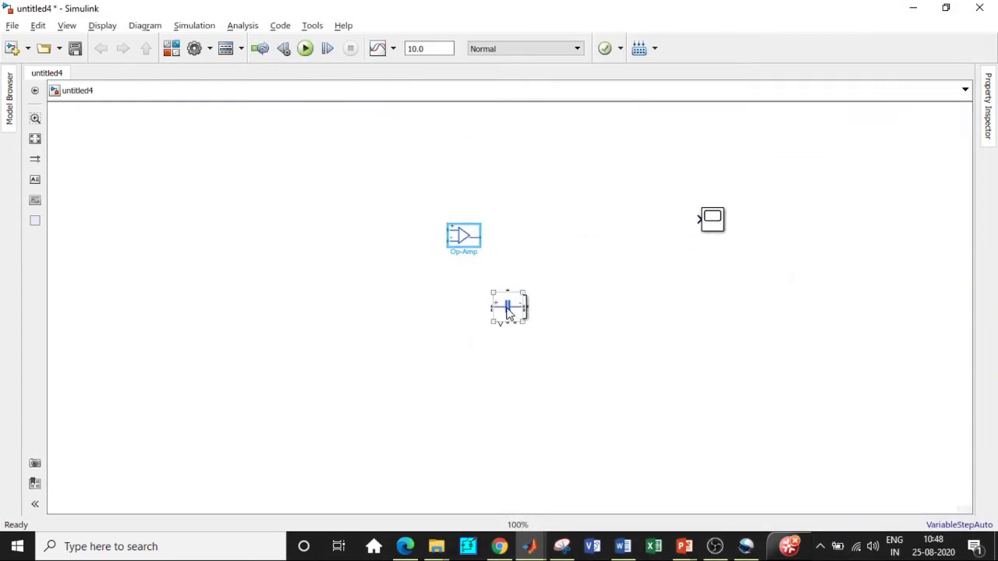
{"action": "left_click_drag", "start_coordinate": [508, 308], "coordinate": [498, 171]}
{"action": "left_click_drag", "start_coordinate": [507, 308], "coordinate": [402, 221]}
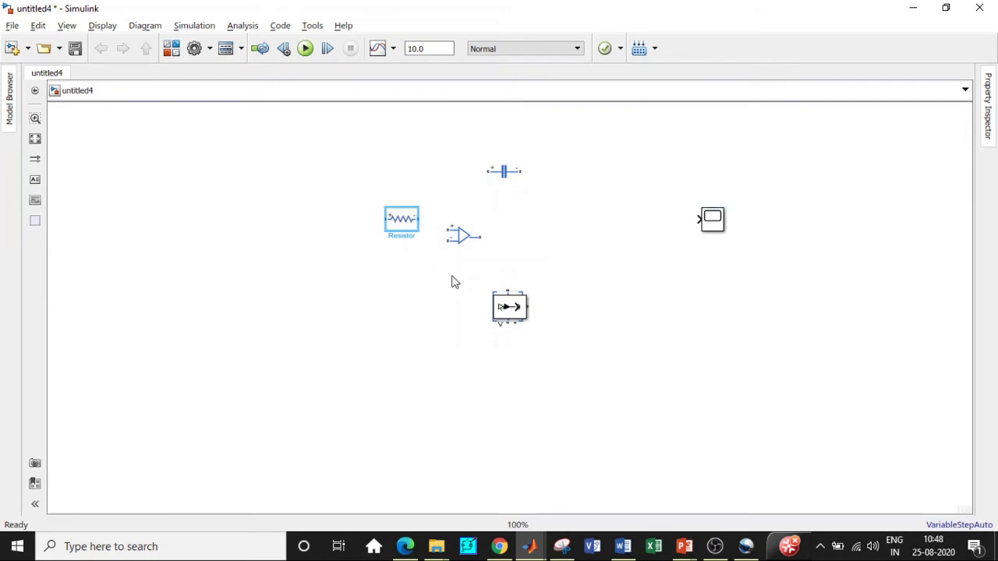
{"action": "left_click_drag", "start_coordinate": [507, 306], "coordinate": [464, 412]}
{"action": "left_click_drag", "start_coordinate": [507, 306], "coordinate": [239, 309]}
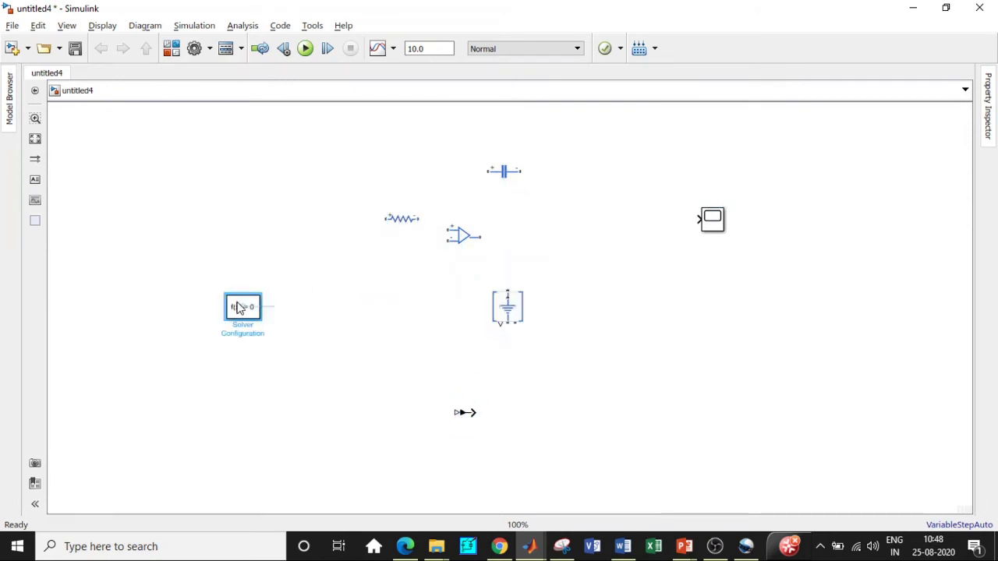
{"action": "left_click_drag", "start_coordinate": [507, 307], "coordinate": [328, 258]}
{"action": "left_click_drag", "start_coordinate": [507, 306], "coordinate": [234, 237]}
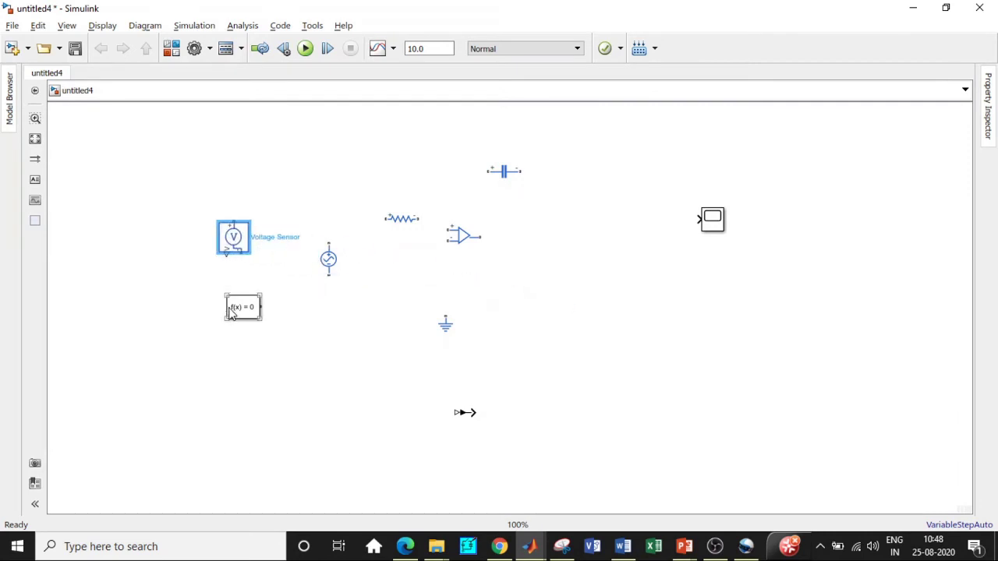
{"action": "left_click_drag", "start_coordinate": [230, 311], "coordinate": [213, 359]}
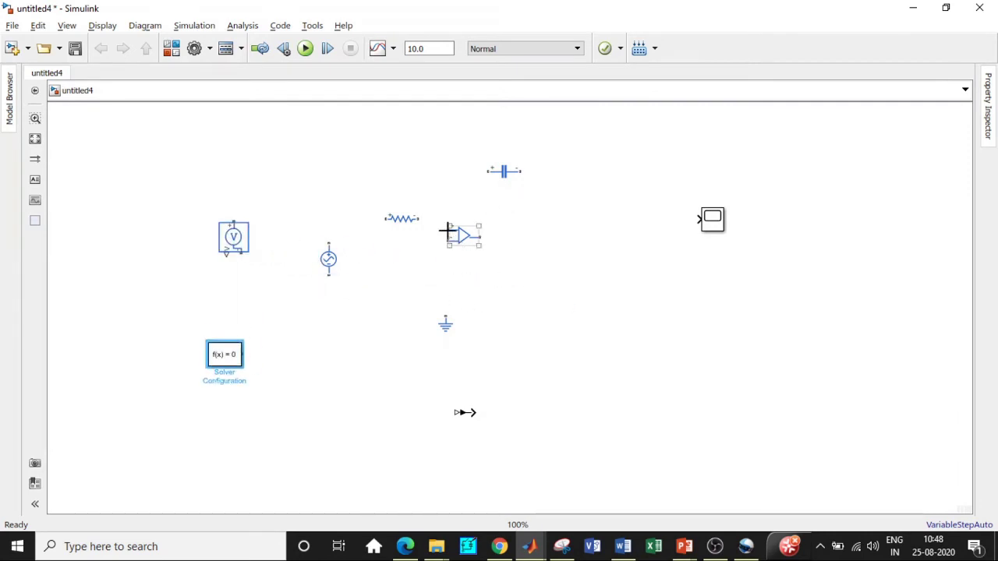
{"action": "left_click", "coordinate": [463, 273]}
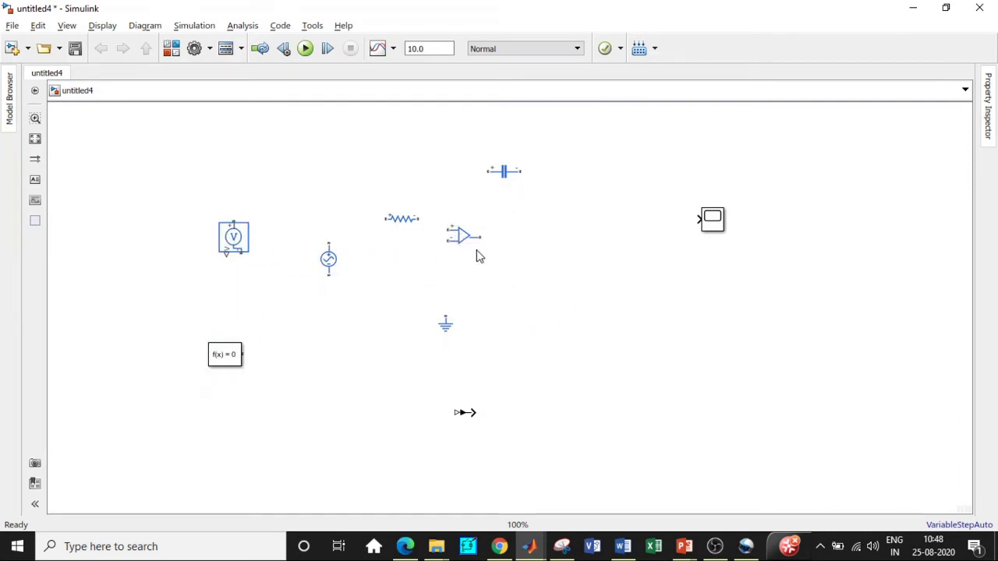
Flip the Op-Amp block up-down so its inverting input is above the non-inverting input.
{"action": "left_click", "coordinate": [450, 238]}
{"action": "left_click", "coordinate": [457, 240]}
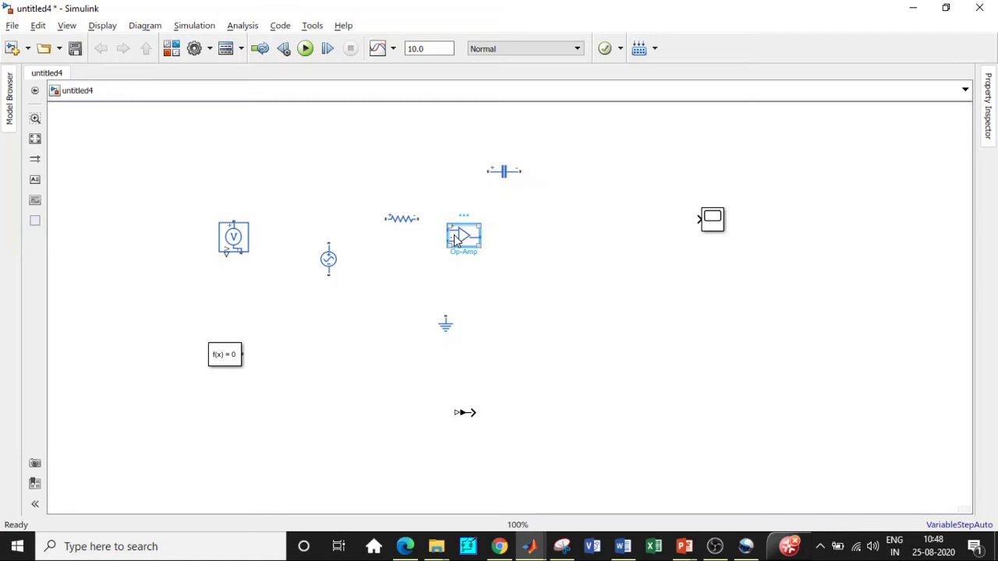
{"action": "right_click", "coordinate": [457, 241]}
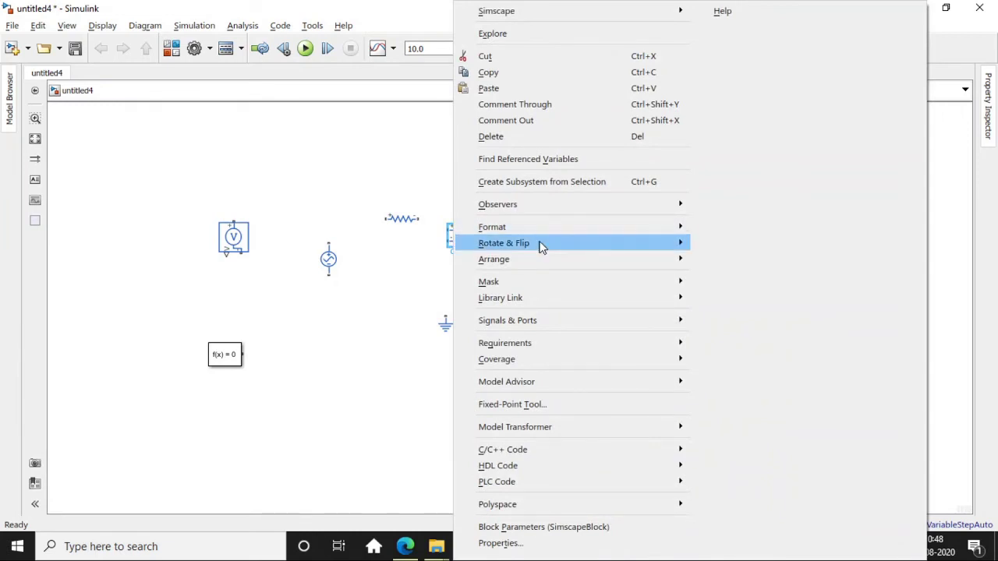
{"action": "left_click", "coordinate": [682, 248]}
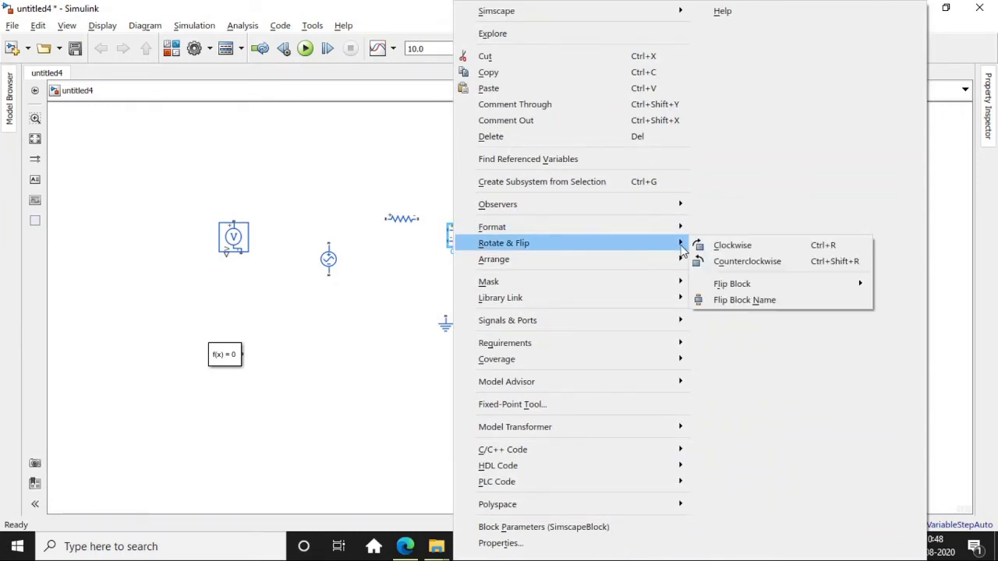
{"action": "left_click", "coordinate": [737, 284]}
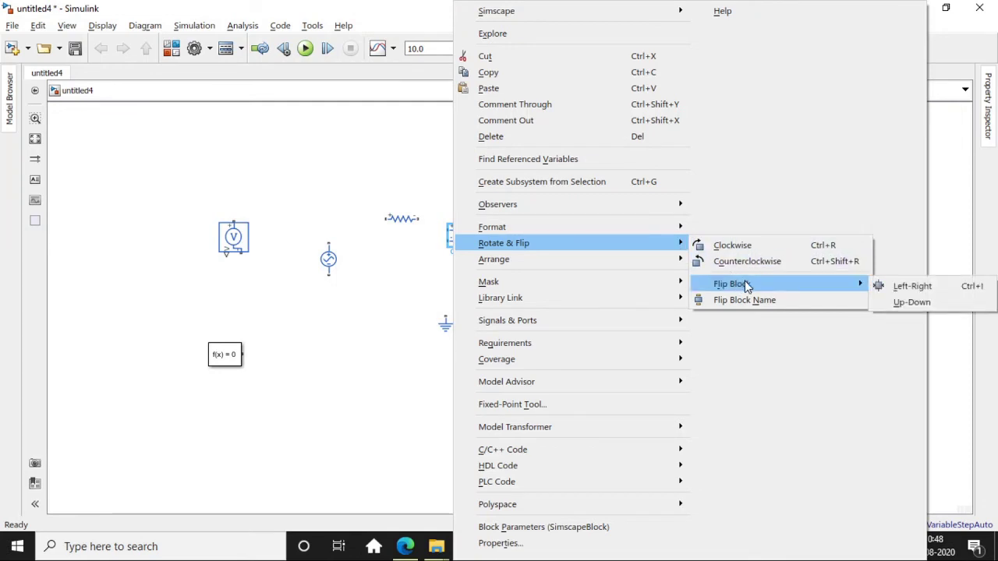
{"action": "left_click", "coordinate": [904, 301]}
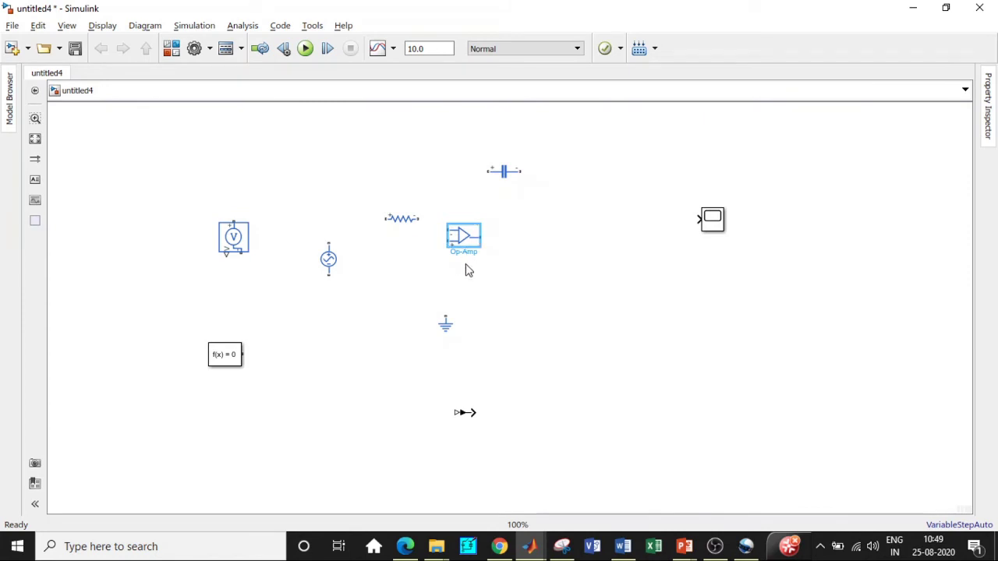
Wire the AC source through the resistor to the op-amp's inverting input and ground the source with the Electrical Reference.
{"action": "left_click_drag", "start_coordinate": [410, 213], "coordinate": [411, 226]}
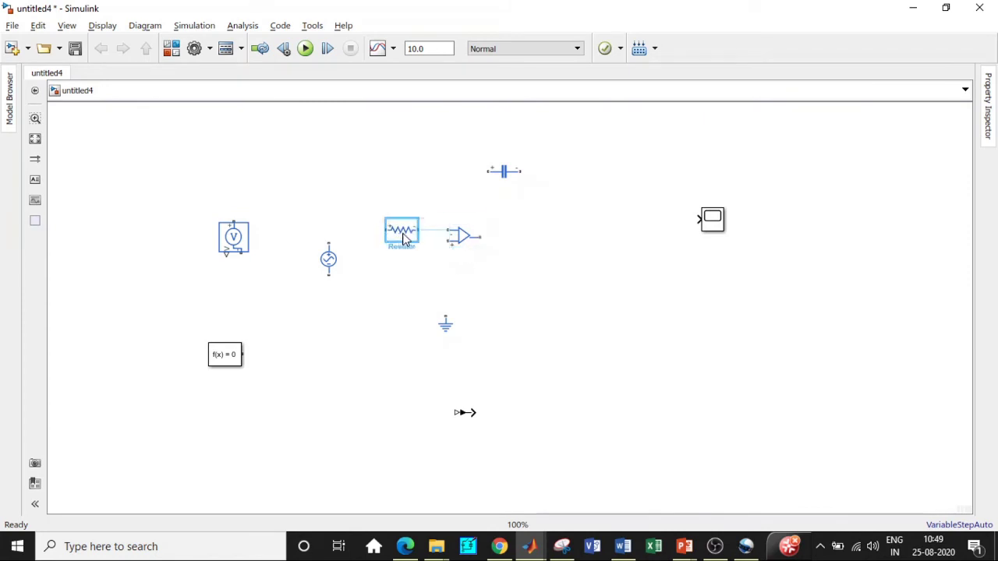
{"action": "left_click", "coordinate": [445, 231]}
{"action": "left_click_drag", "start_coordinate": [329, 242], "coordinate": [382, 229]}
{"action": "left_click_drag", "start_coordinate": [445, 324], "coordinate": [329, 323]}
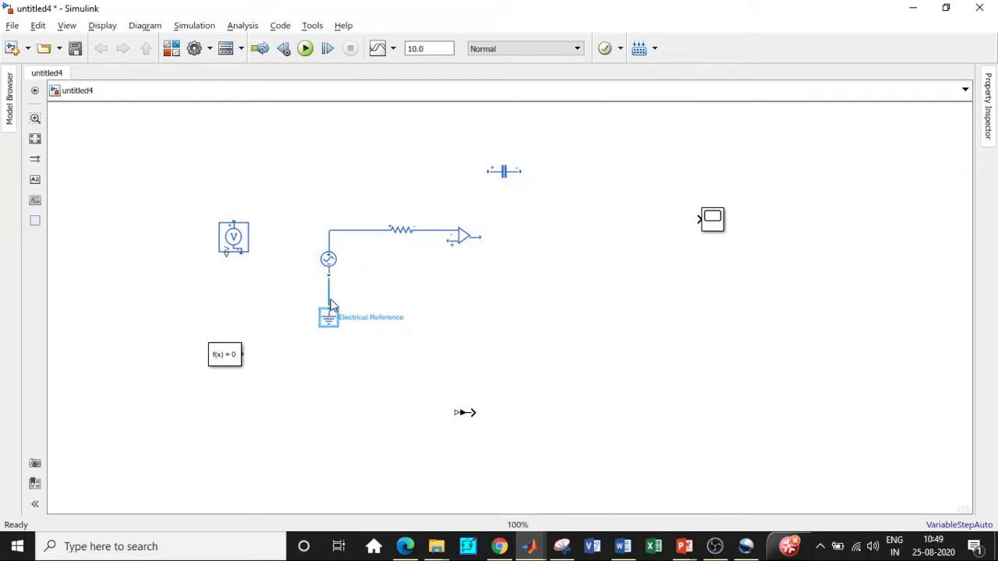
{"action": "left_click_drag", "start_coordinate": [328, 274], "coordinate": [328, 313]}
Connect the capacitor as feedback from the op-amp output to the inverting input, and ground the non-inverting input with a copied Electrical Reference.
{"action": "mouse_move", "coordinate": [504, 177]}
{"action": "left_mouse_down"}
{"action": "mouse_move", "coordinate": [439, 205]}
{"action": "mouse_move", "coordinate": [436, 230]}
{"action": "left_mouse_up"}
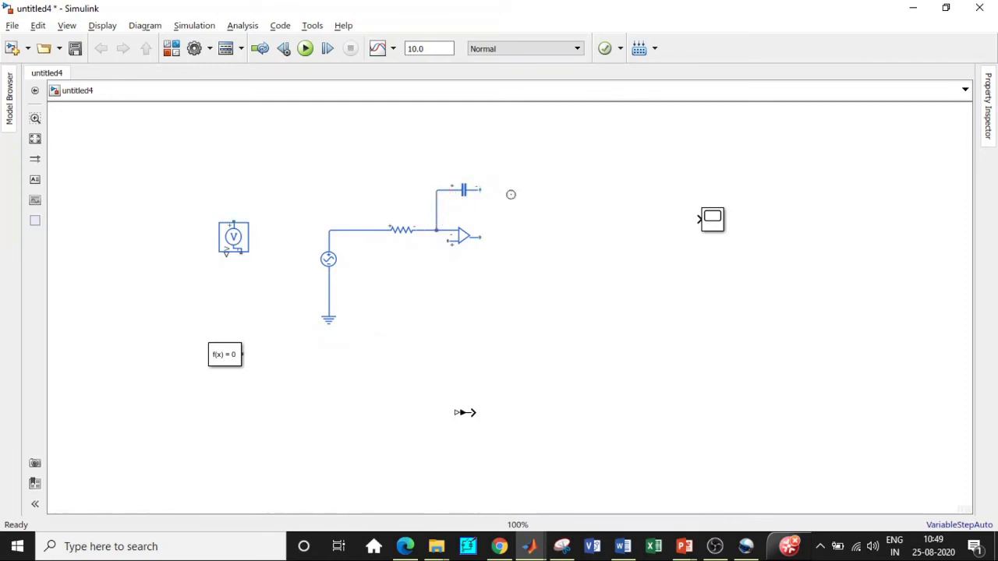
{"action": "left_click_drag", "start_coordinate": [481, 189], "coordinate": [481, 237]}
{"action": "left_click", "coordinate": [329, 316]}
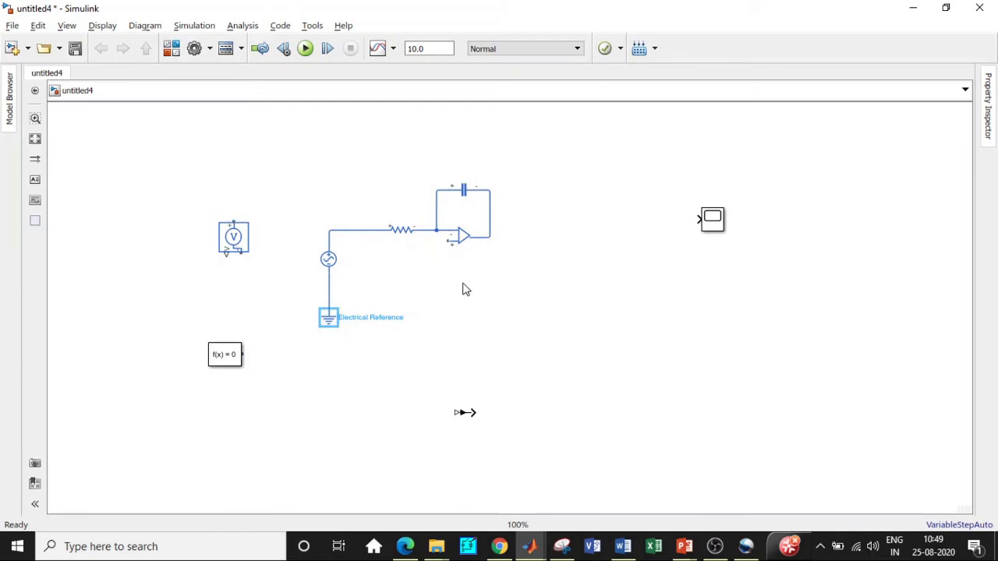
{"action": "left_click_drag", "start_coordinate": [336, 322], "coordinate": [450, 314]}
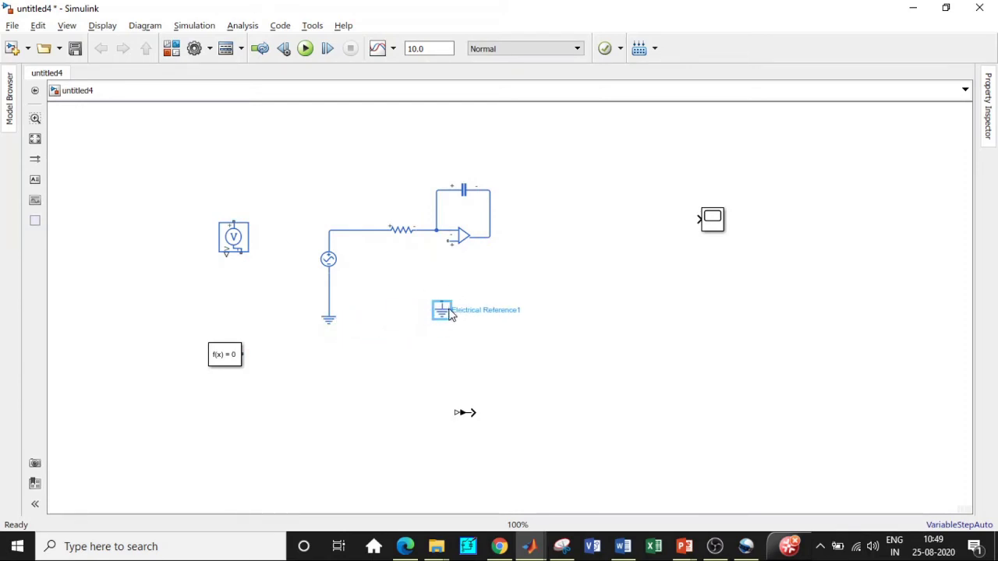
{"action": "left_click_drag", "start_coordinate": [447, 241], "coordinate": [444, 295]}
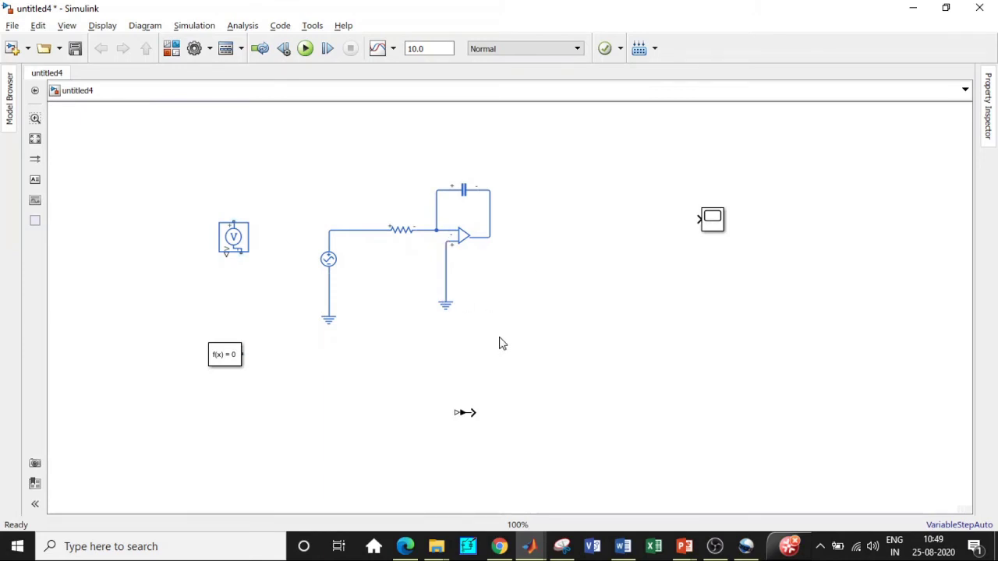
Connect the Voltage Sensor across the AC source and wire its output through the PS-Simulink Converter to the Scope.
{"action": "left_click_drag", "start_coordinate": [231, 355], "coordinate": [191, 355]}
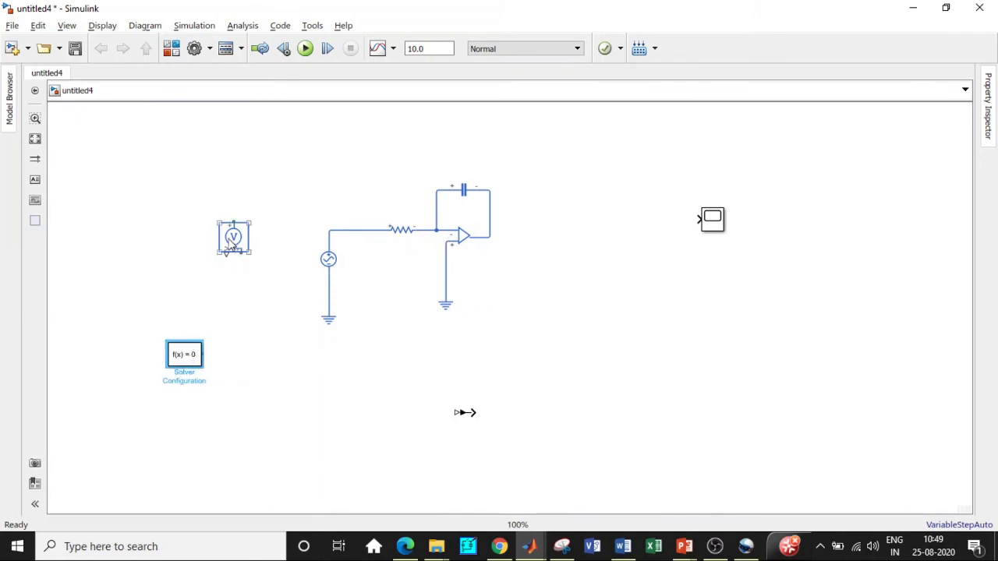
{"action": "left_click_drag", "start_coordinate": [232, 245], "coordinate": [328, 234]}
{"action": "left_click_drag", "start_coordinate": [285, 294], "coordinate": [329, 299]}
{"action": "left_click_drag", "start_coordinate": [268, 296], "coordinate": [700, 219]}
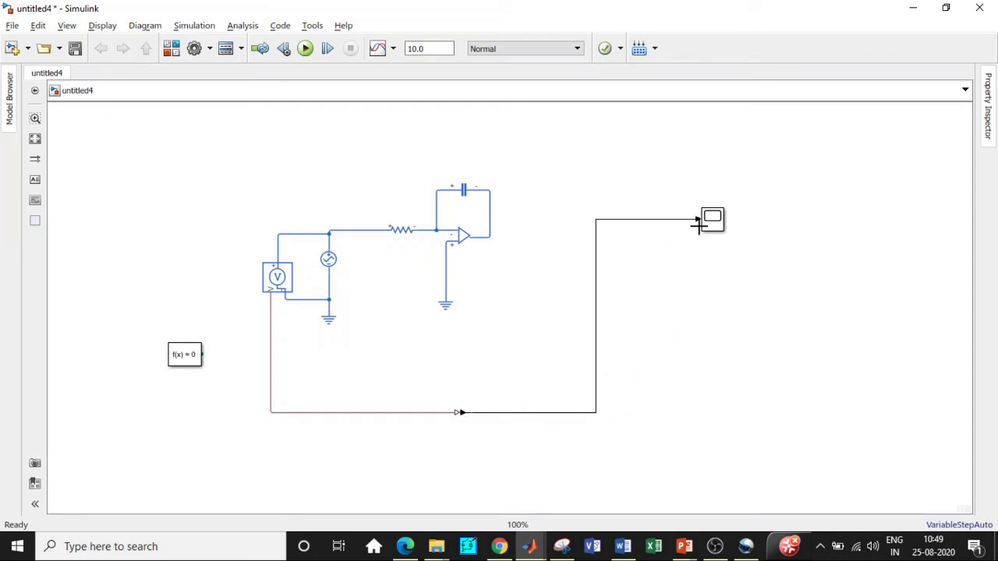
Duplicate the Voltage Sensor and connect the copy between the op-amp output and the non-inverting input's ground line.
{"action": "left_click", "coordinate": [287, 277]}
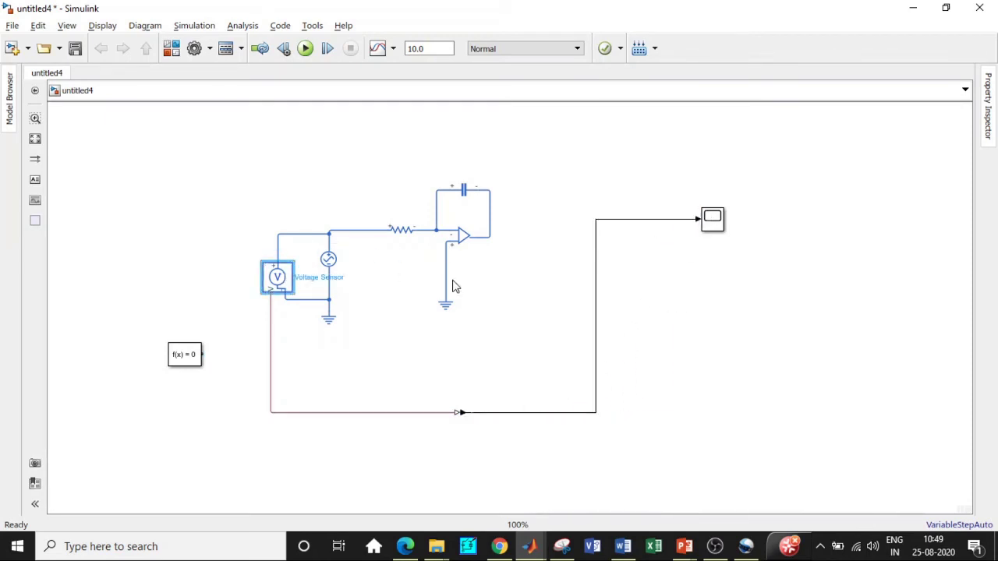
{"action": "key", "text": "ctrl+c"}
{"action": "key", "text": "ctrl+v"}
{"action": "left_click_drag", "start_coordinate": [310, 298], "coordinate": [570, 288]}
{"action": "mouse_move", "coordinate": [548, 264]}
{"action": "left_mouse_down"}
{"action": "mouse_move", "coordinate": [527, 237]}
{"action": "mouse_move", "coordinate": [489, 234]}
{"action": "left_mouse_up"}
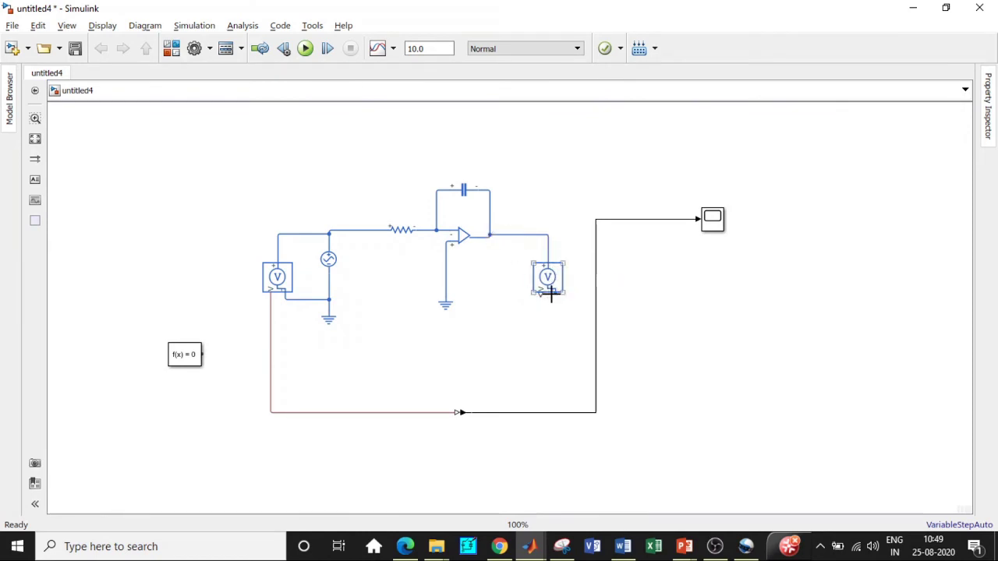
{"action": "mouse_move", "coordinate": [551, 293]}
{"action": "left_mouse_down"}
{"action": "mouse_move", "coordinate": [506, 301]}
{"action": "mouse_move", "coordinate": [444, 272]}
{"action": "left_mouse_up"}
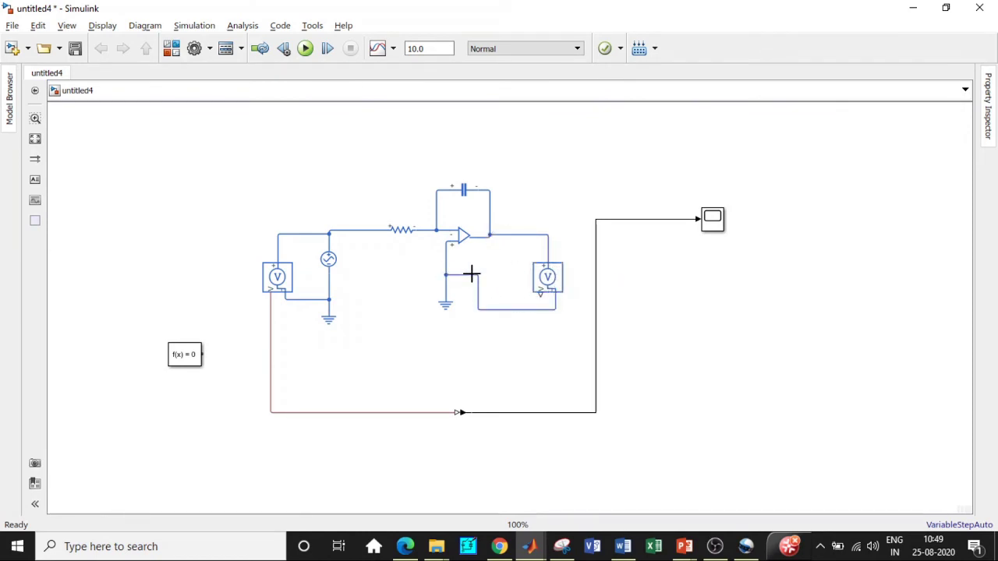
Wire the second sensor through a copied PS-Simulink Converter to a second Scope input, and connect Solver Configuration to the source's ground line.
{"action": "left_click", "coordinate": [542, 293]}
{"action": "left_click", "coordinate": [461, 412]}
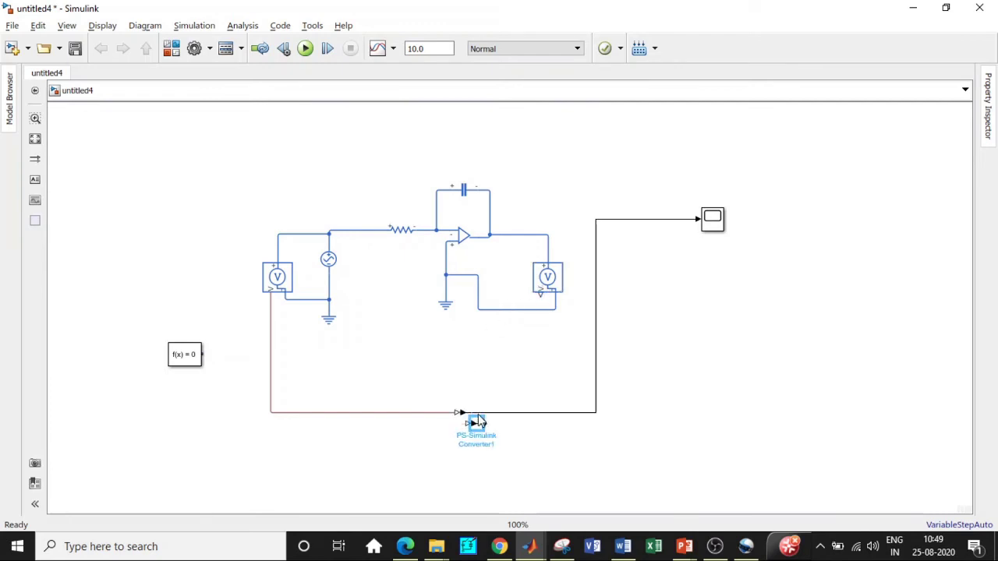
{"action": "left_click_drag", "start_coordinate": [465, 412], "coordinate": [472, 438]}
{"action": "mouse_move", "coordinate": [538, 306]}
{"action": "left_mouse_down"}
{"action": "mouse_move", "coordinate": [480, 316]}
{"action": "mouse_move", "coordinate": [468, 437]}
{"action": "mouse_move", "coordinate": [688, 274]}
{"action": "mouse_move", "coordinate": [697, 223]}
{"action": "left_mouse_up"}
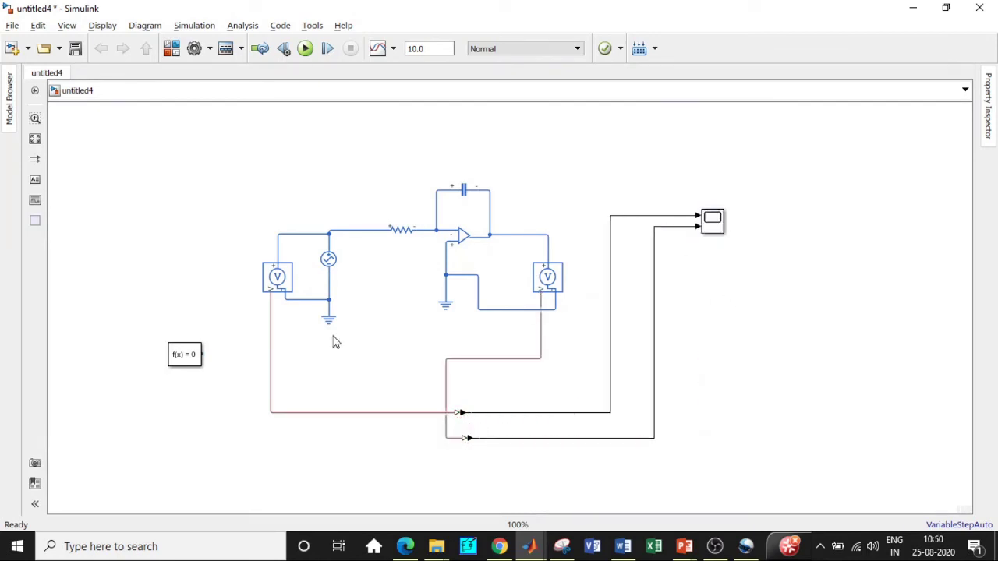
{"action": "left_click_drag", "start_coordinate": [205, 355], "coordinate": [303, 300]}
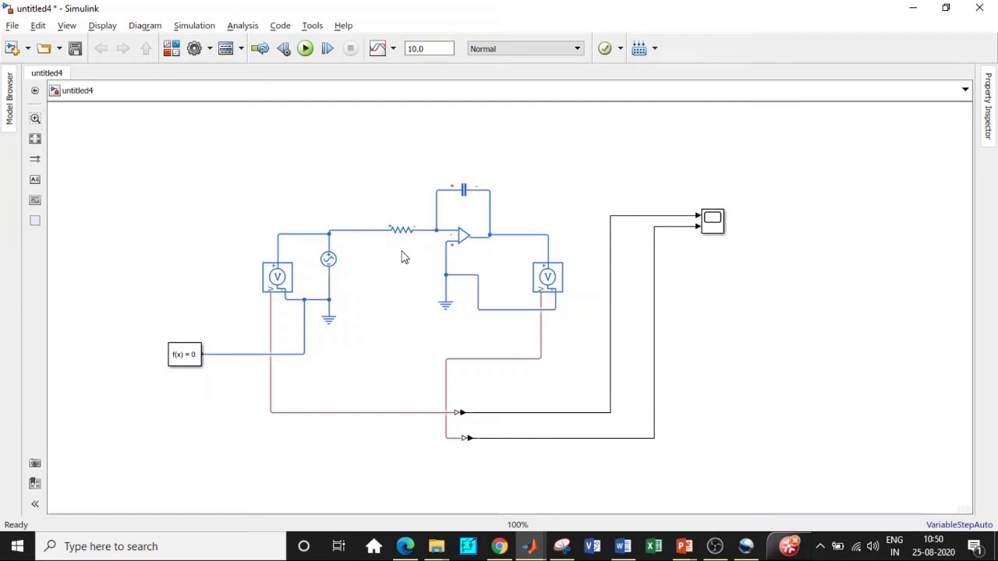
Set the feedback capacitor's capacitance to 10 uF.
{"action": "left_click", "coordinate": [470, 194]}
{"action": "double_click", "coordinate": [469, 194]}
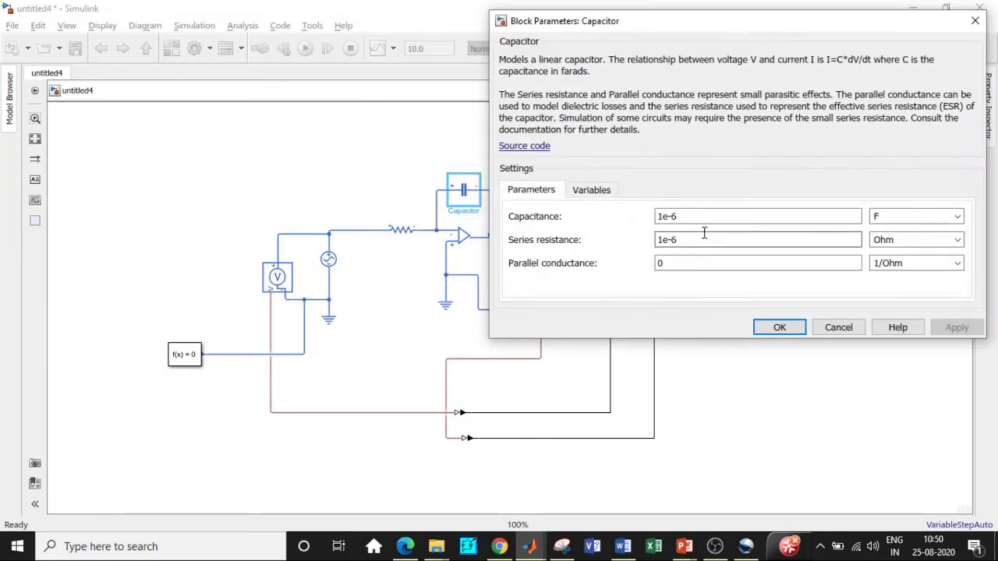
{"action": "left_click", "coordinate": [677, 217]}
{"action": "key", "text": "ctrl+a"}
{"action": "type", "text": "10"}
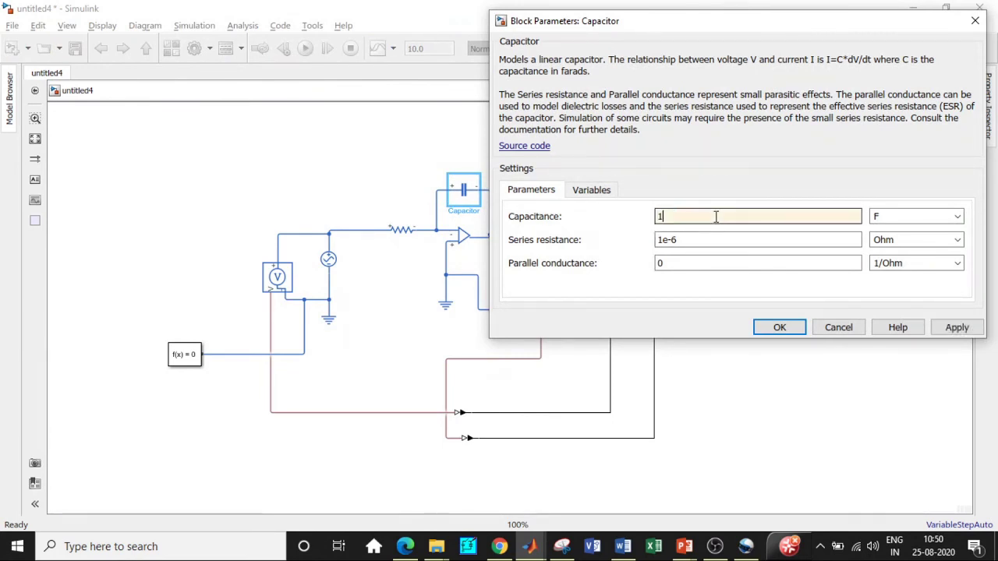
{"action": "left_click", "coordinate": [956, 221]}
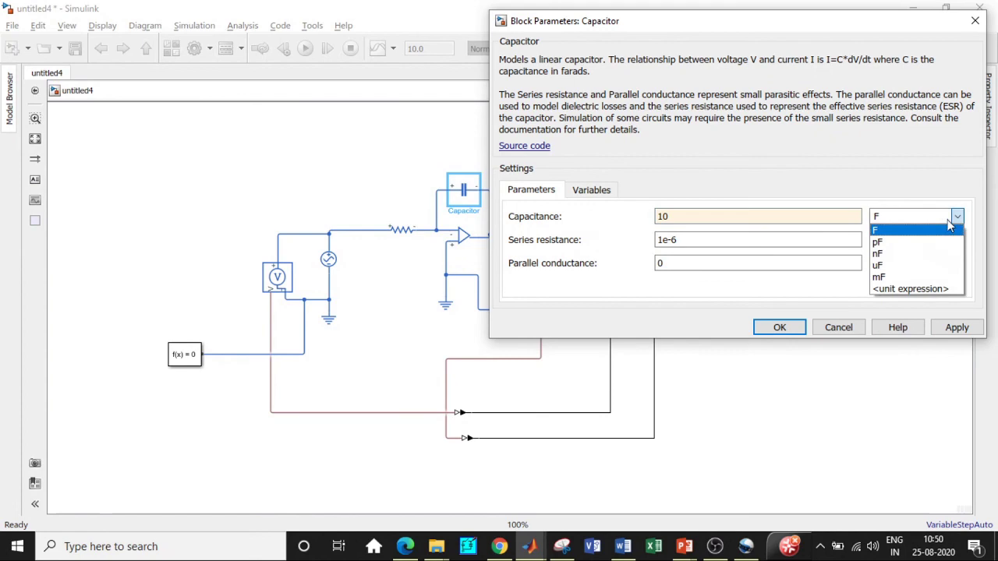
{"action": "left_click", "coordinate": [897, 258]}
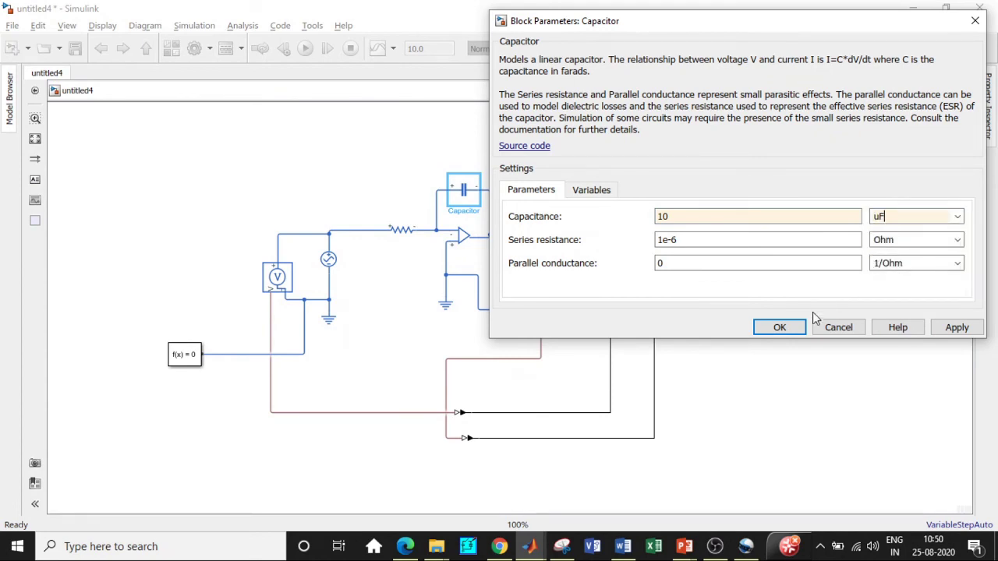
{"action": "left_click", "coordinate": [782, 329]}
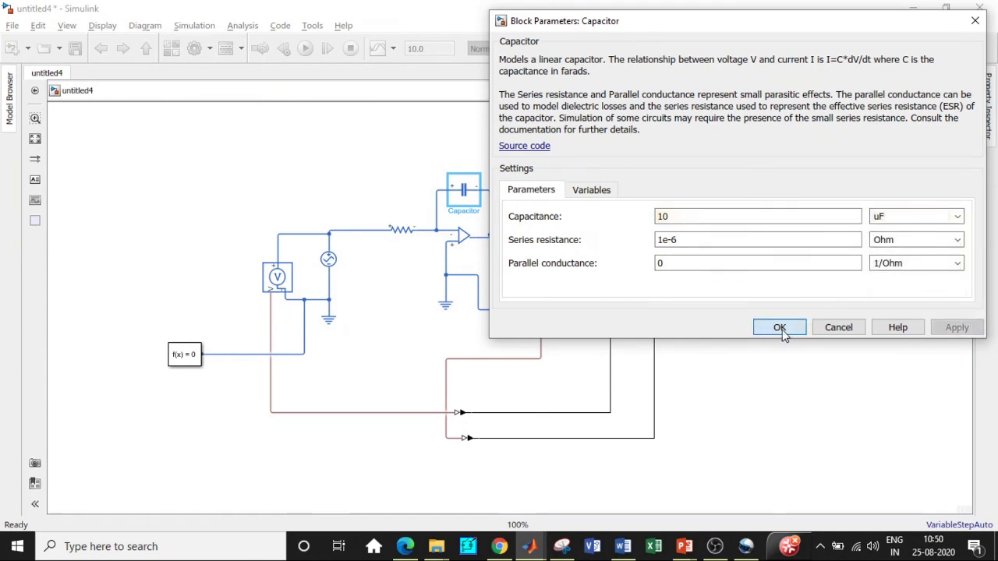
Set the resistance of the resistor between the AC source and the op-amp to 10 Ohm.
{"action": "left_click", "coordinate": [402, 232]}
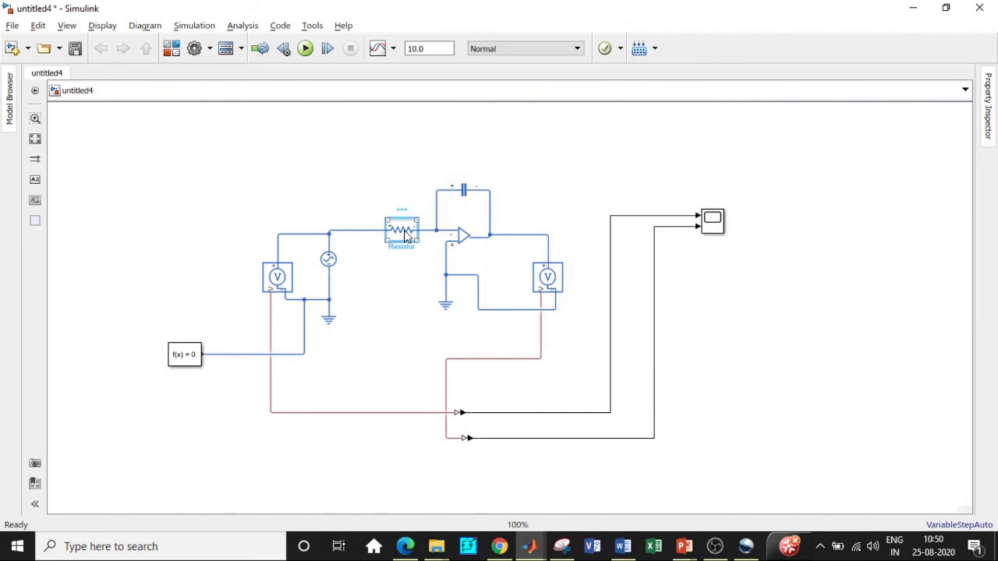
{"action": "double_click", "coordinate": [402, 232]}
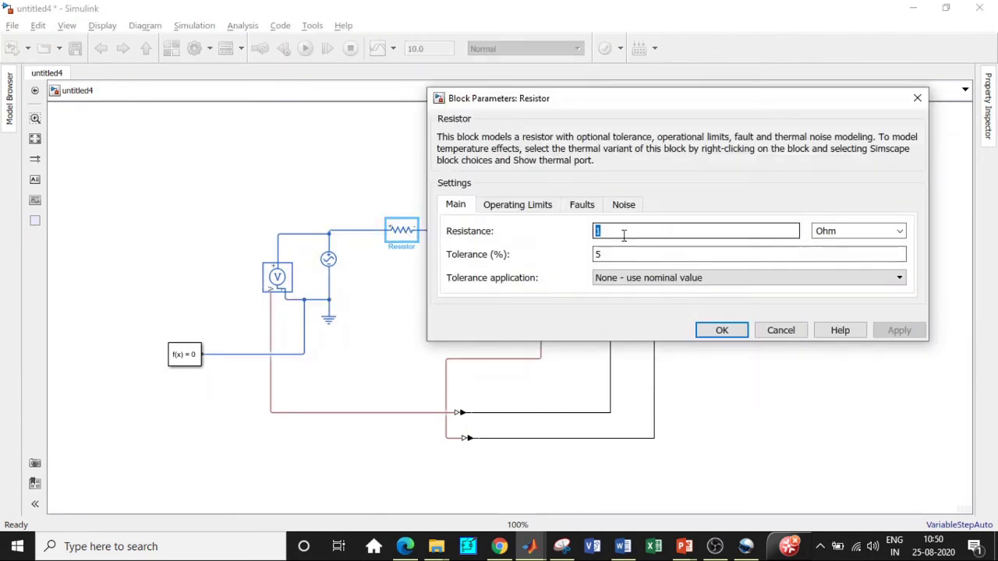
{"action": "type", "text": "10"}
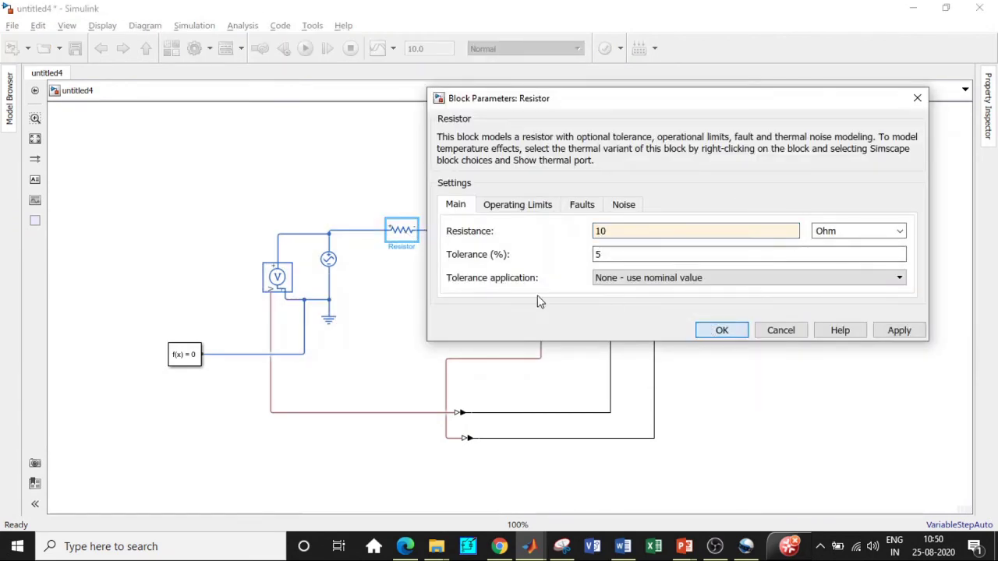
{"action": "key", "text": "Return"}
Set the AC Voltage Source's peak amplitude to 4 V and its frequency to 1000 Hz.
{"action": "double_click", "coordinate": [333, 262]}
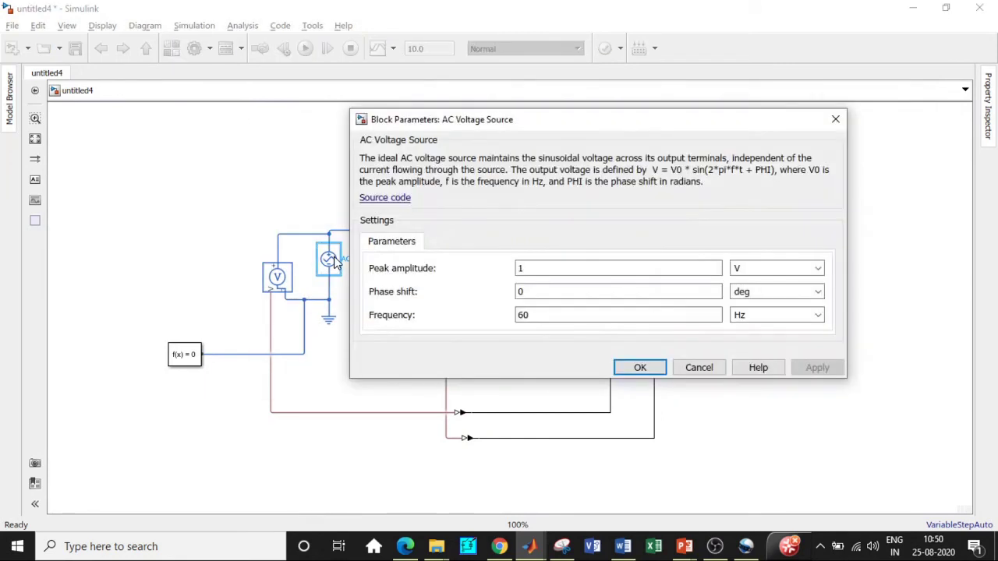
{"action": "double_click", "coordinate": [547, 267]}
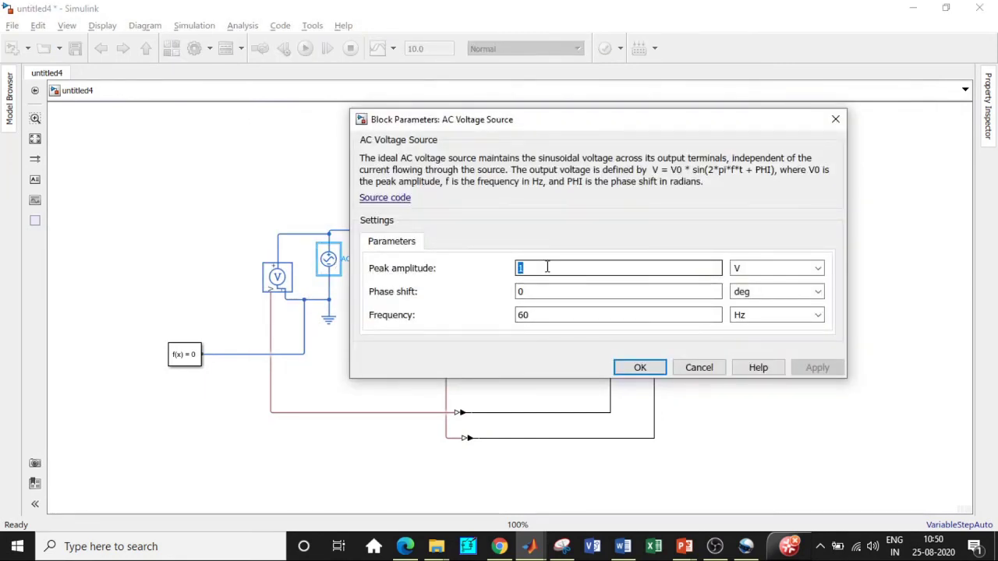
{"action": "type", "text": "4"}
{"action": "double_click", "coordinate": [565, 315]}
{"action": "type", "text": "100"}
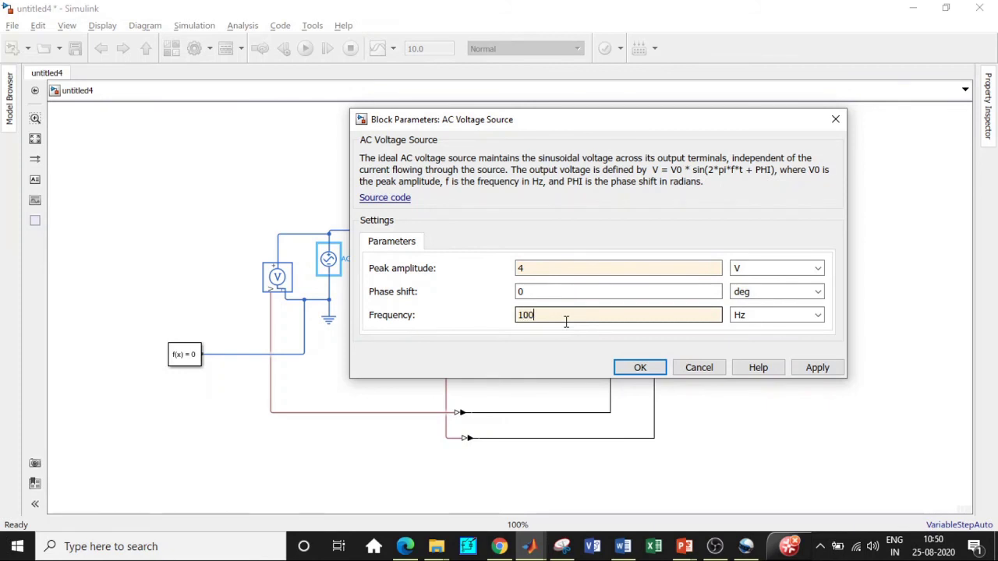
{"action": "type", "text": "0"}
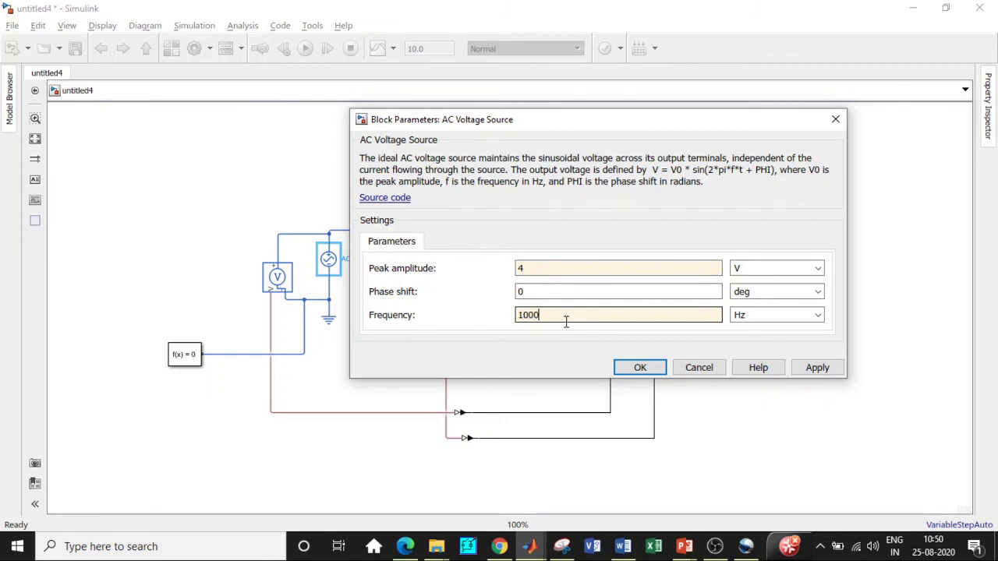
{"action": "left_click", "coordinate": [636, 368]}
{"action": "left_click", "coordinate": [634, 371]}
{"action": "left_click", "coordinate": [635, 369]}
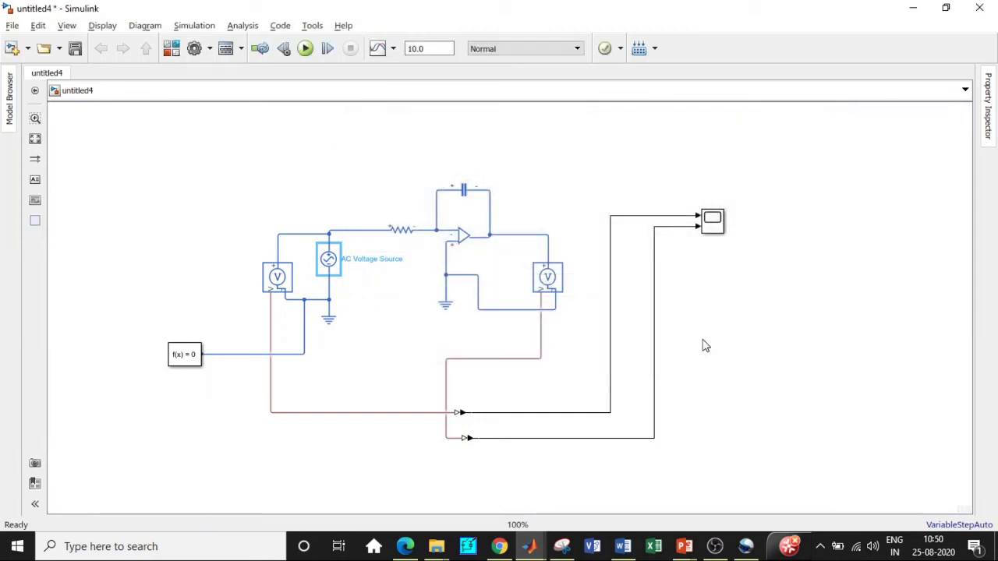
Set the simulation stop time to 0.003 and run the simulation.
{"action": "left_click", "coordinate": [421, 48]}
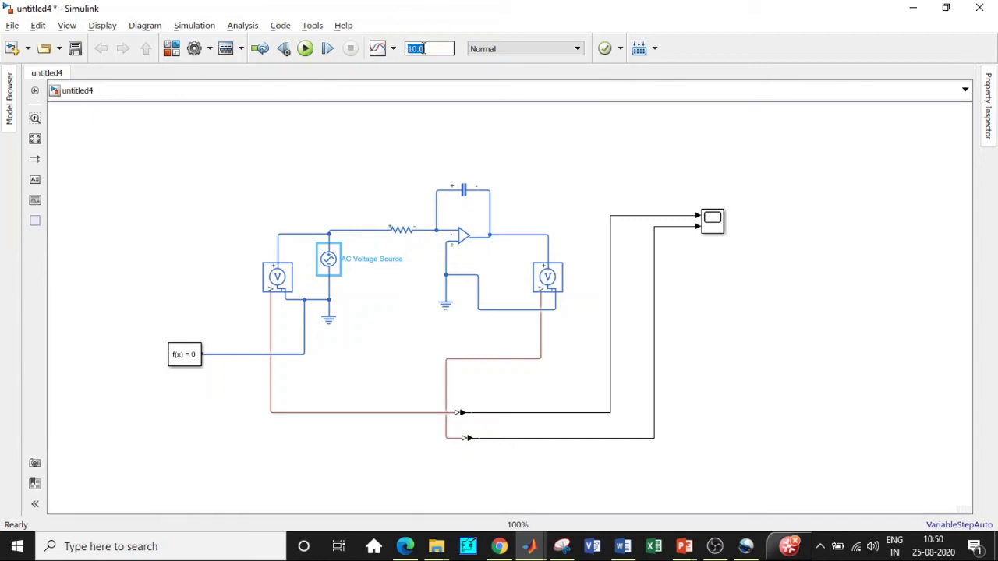
{"action": "type", "text": "0.00"}
{"action": "type", "text": "8"}
{"action": "key", "text": "BackSpace"}
{"action": "type", "text": "3"}
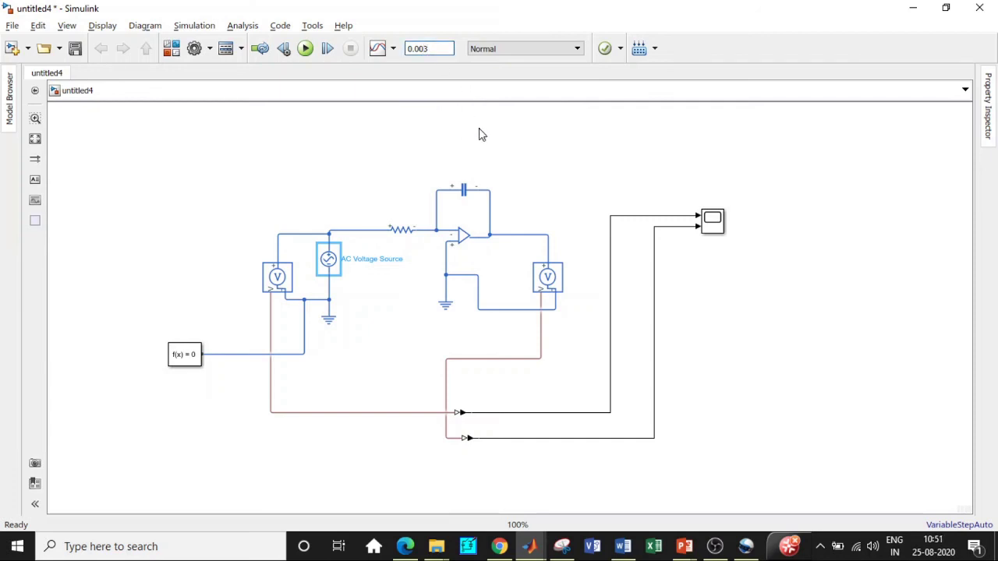
{"action": "left_click", "coordinate": [306, 49]}
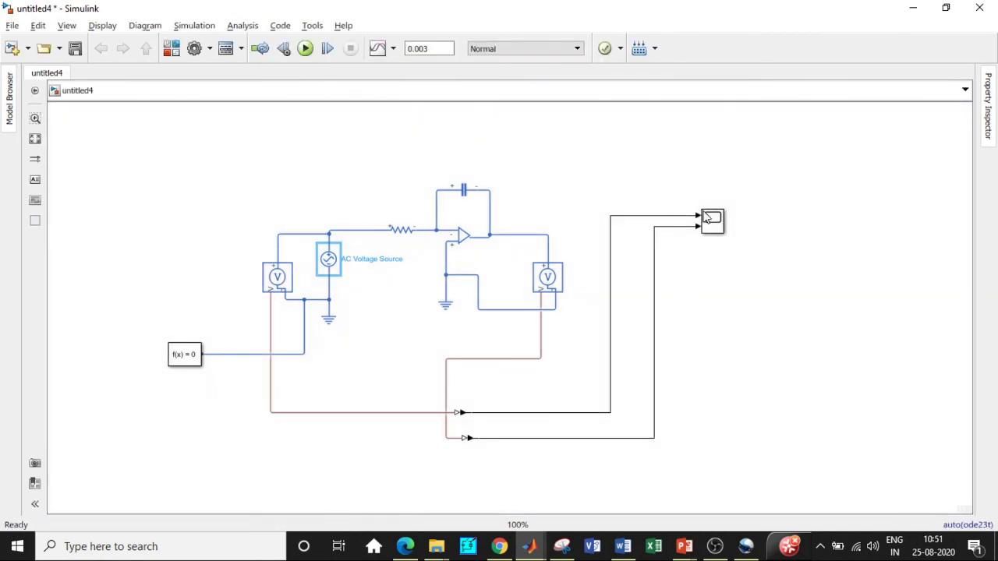
View the Scope waveforms full screen, split the layout into two stacked plots for input and output voltage, and close the Scope.
{"action": "left_click", "coordinate": [714, 225]}
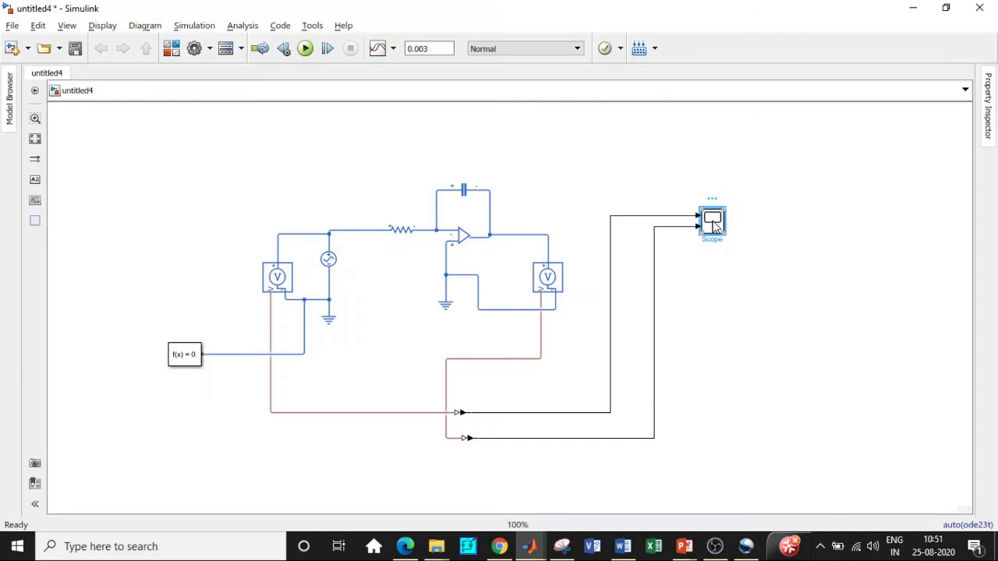
{"action": "double_click", "coordinate": [715, 224]}
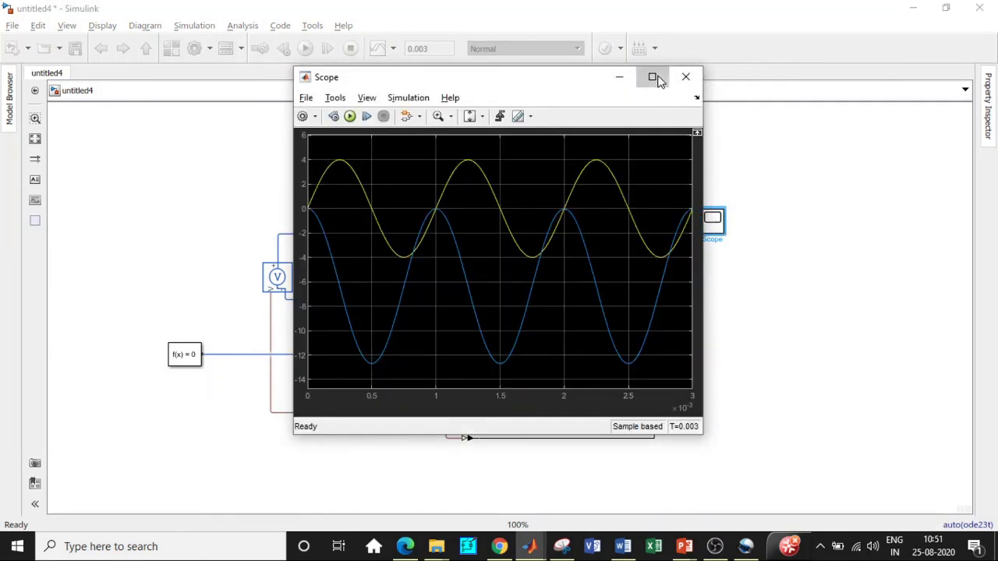
{"action": "left_click", "coordinate": [650, 75]}
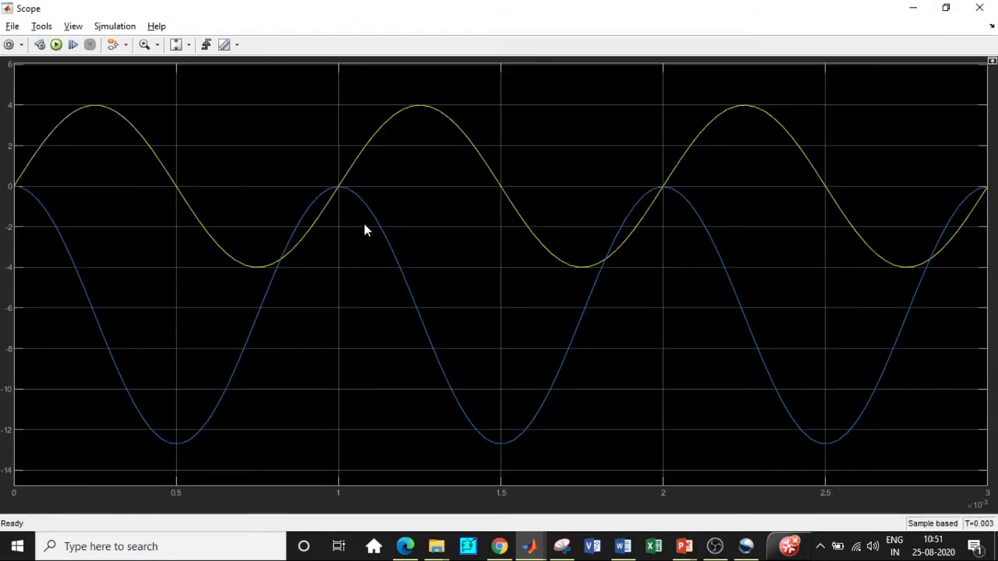
{"action": "left_click", "coordinate": [22, 45]}
{"action": "left_click", "coordinate": [11, 105]}
{"action": "left_click", "coordinate": [27, 159]}
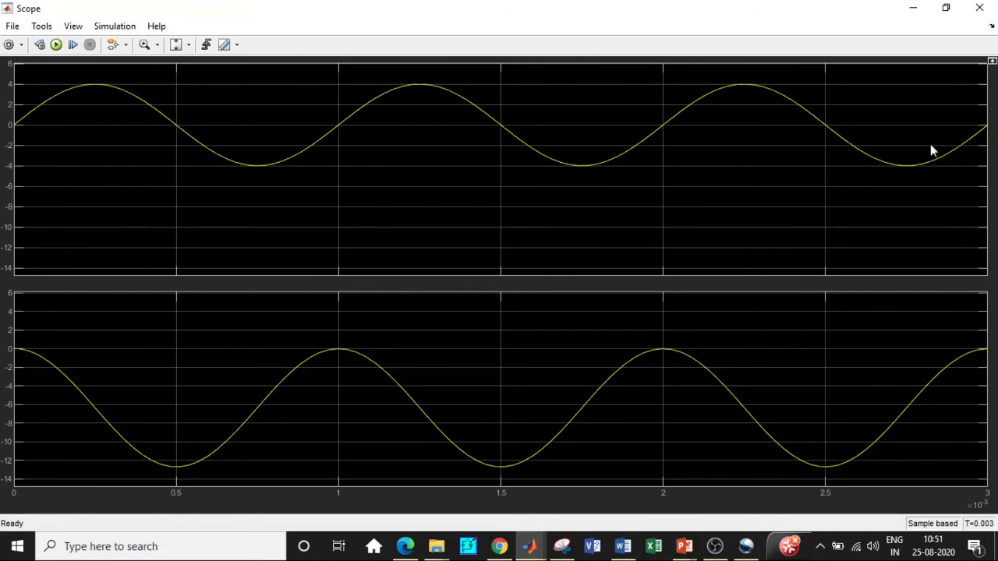
{"action": "left_click", "coordinate": [980, 9]}
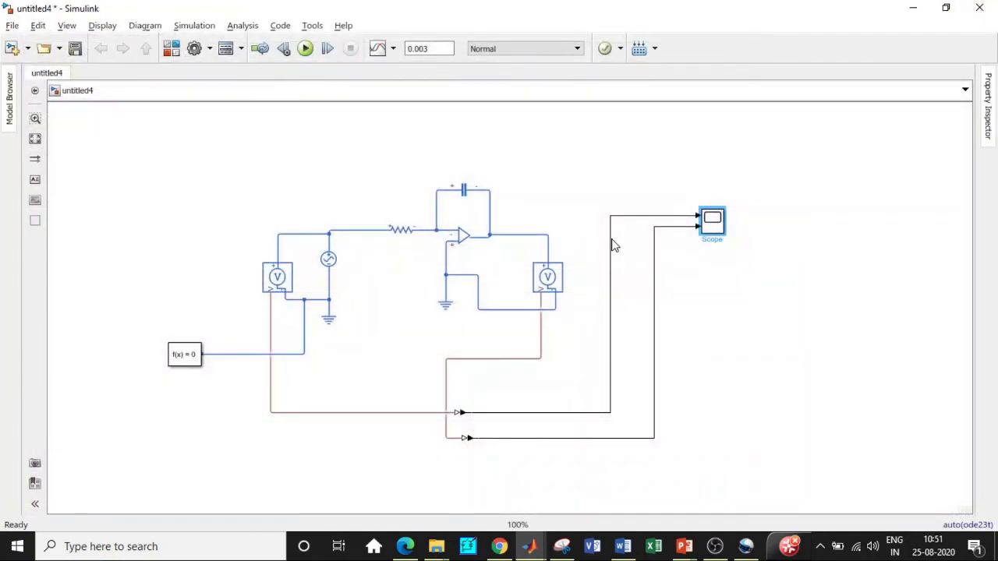